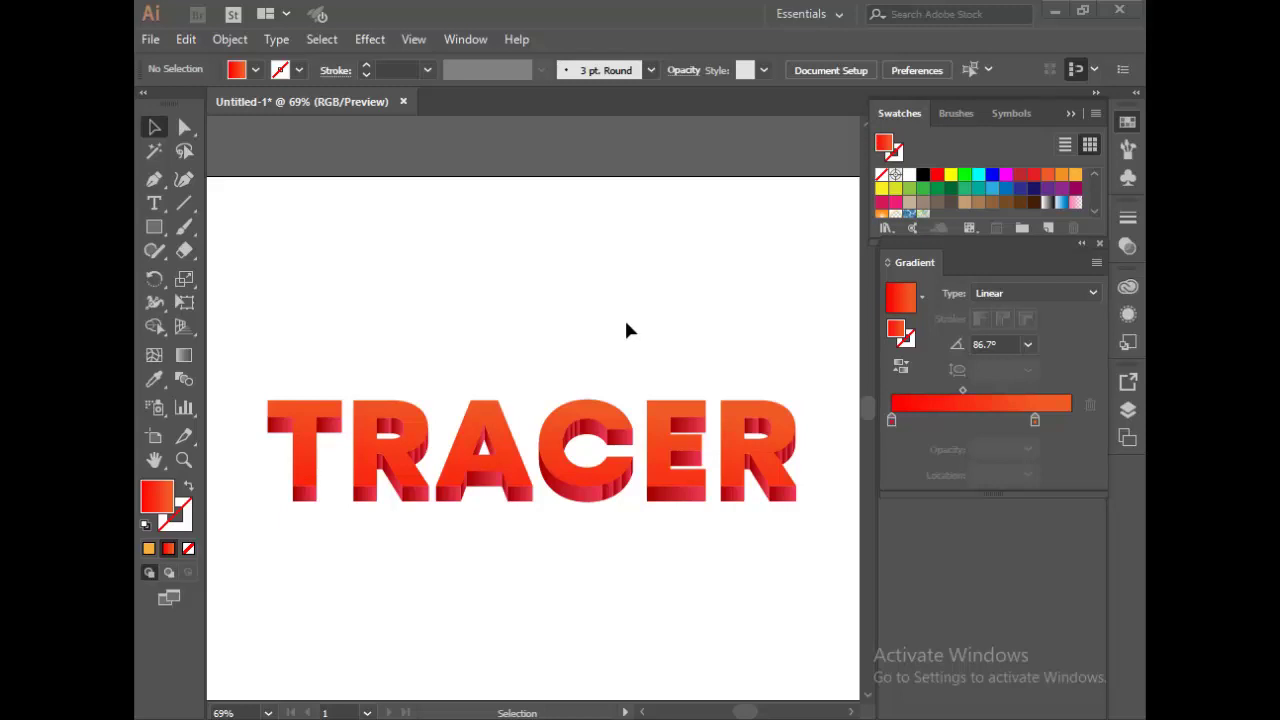
Step: Open the New Document dialog from the File menu
click(150, 39)
click(165, 64)
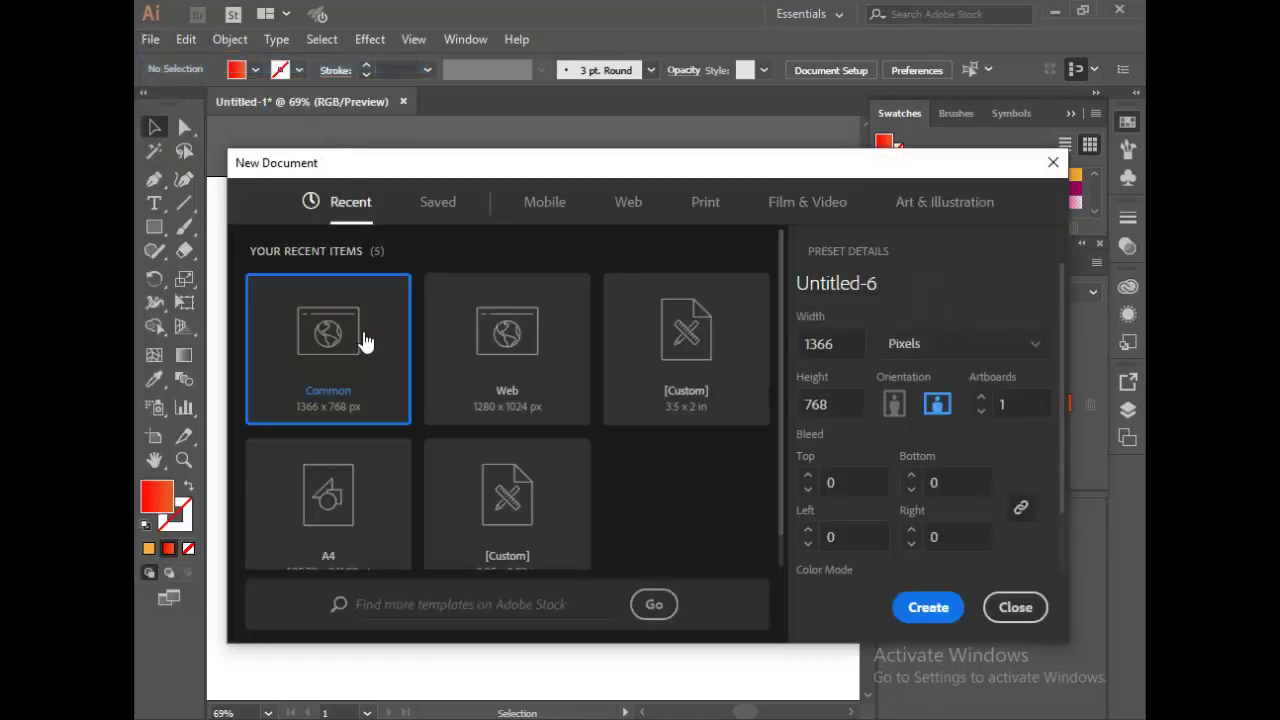
Step: Create a blank 1366 × 768 px document (Untitled-6)
click(845, 349)
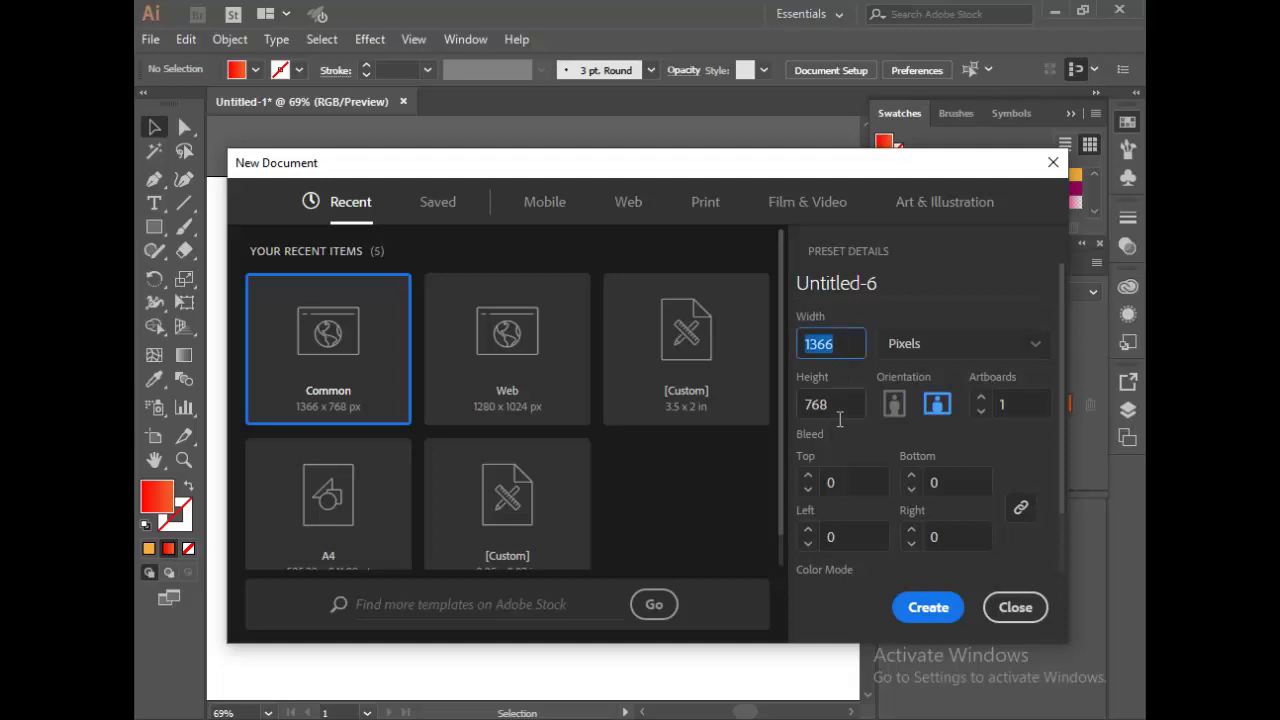
click(838, 412)
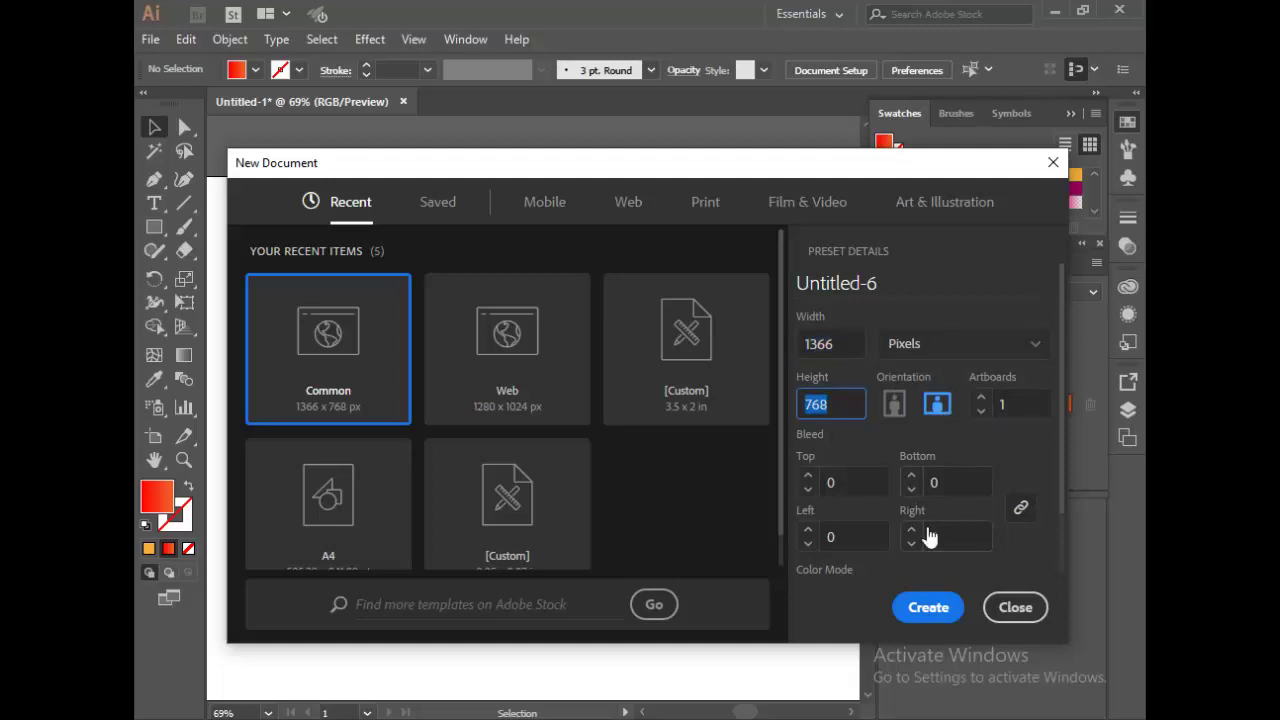
click(928, 607)
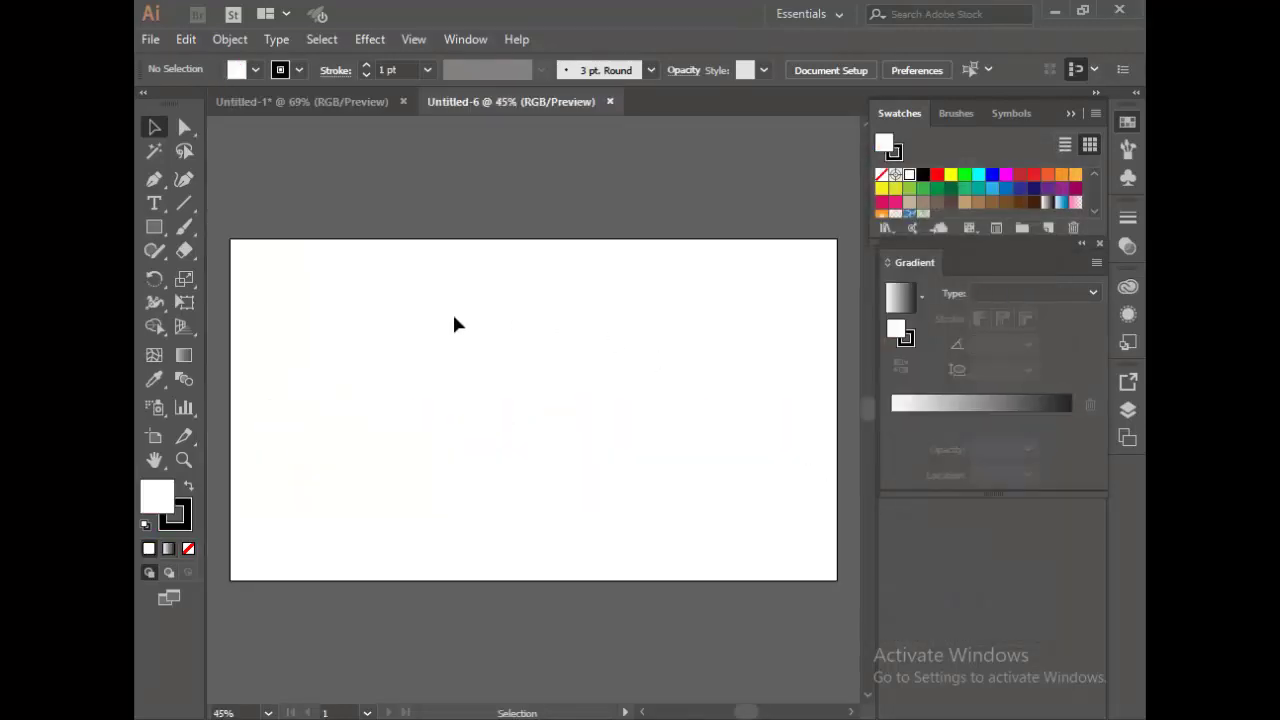
Step: Draw a text frame on the artboard with the Type tool and clear its placeholder text
click(154, 204)
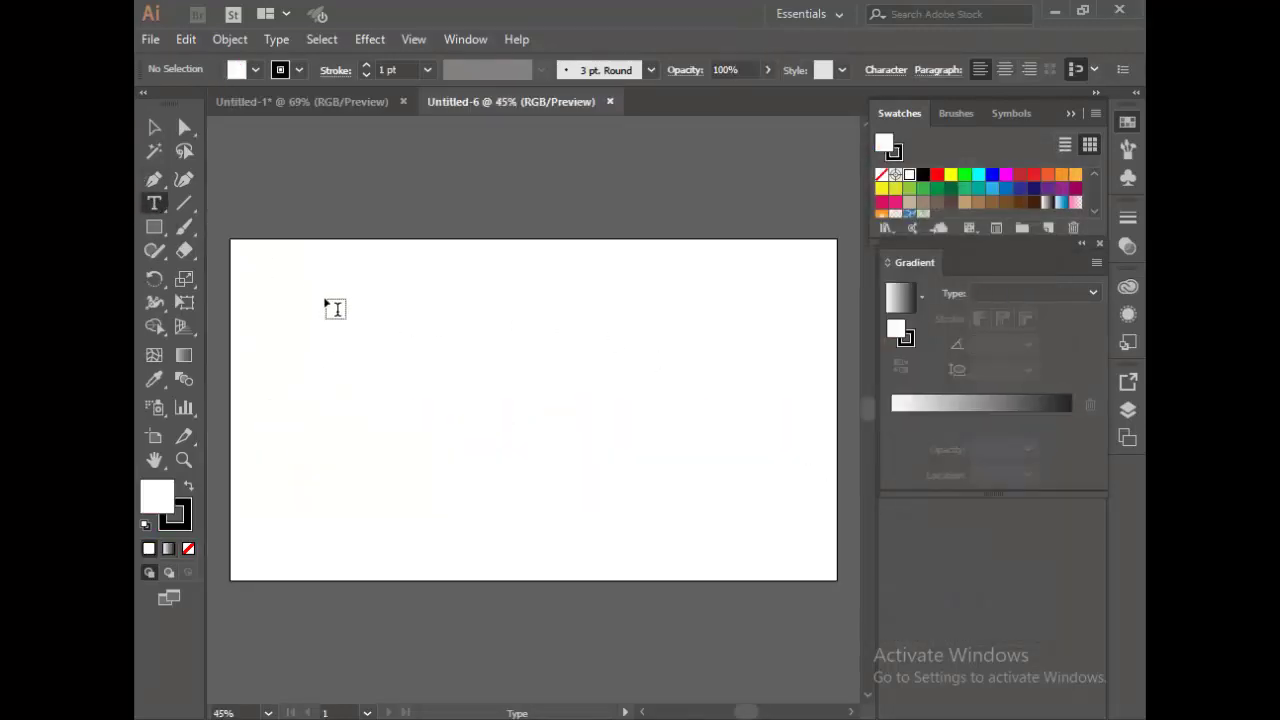
drag(320, 294, 715, 488)
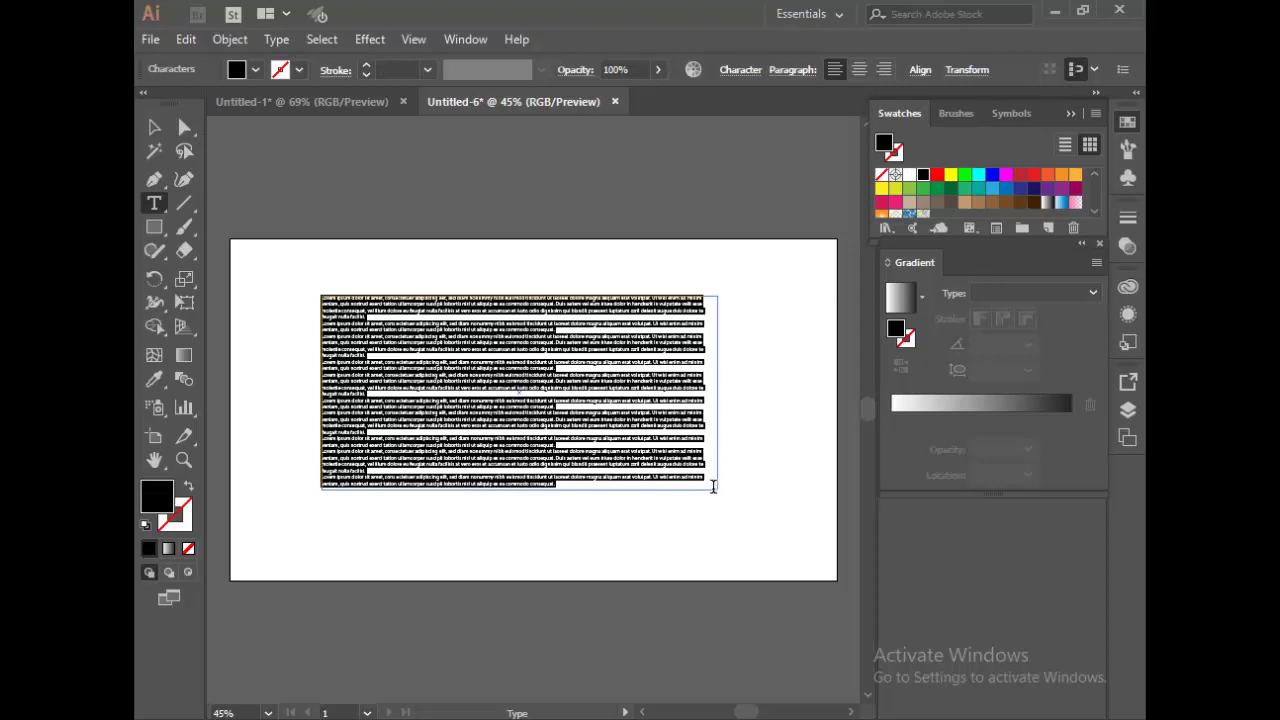
key(Delete)
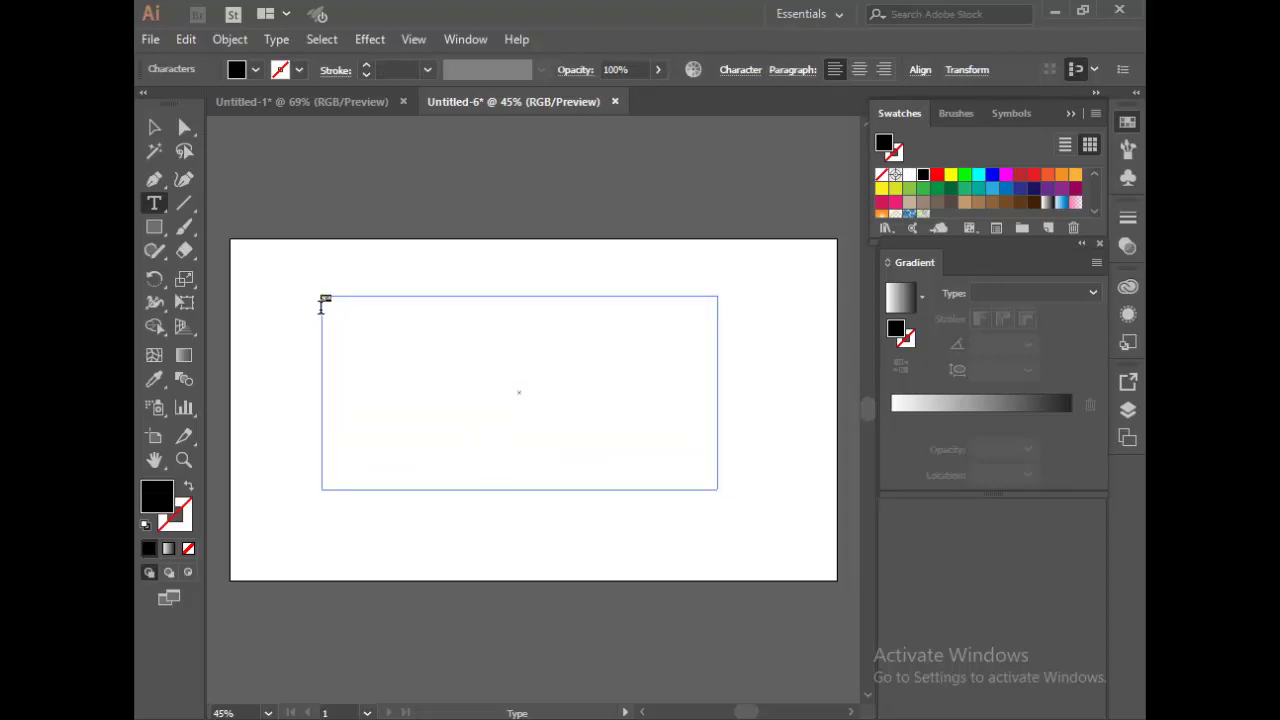
Step: Format the MSK text as Poppins Bold at 200 pt
click(752, 70)
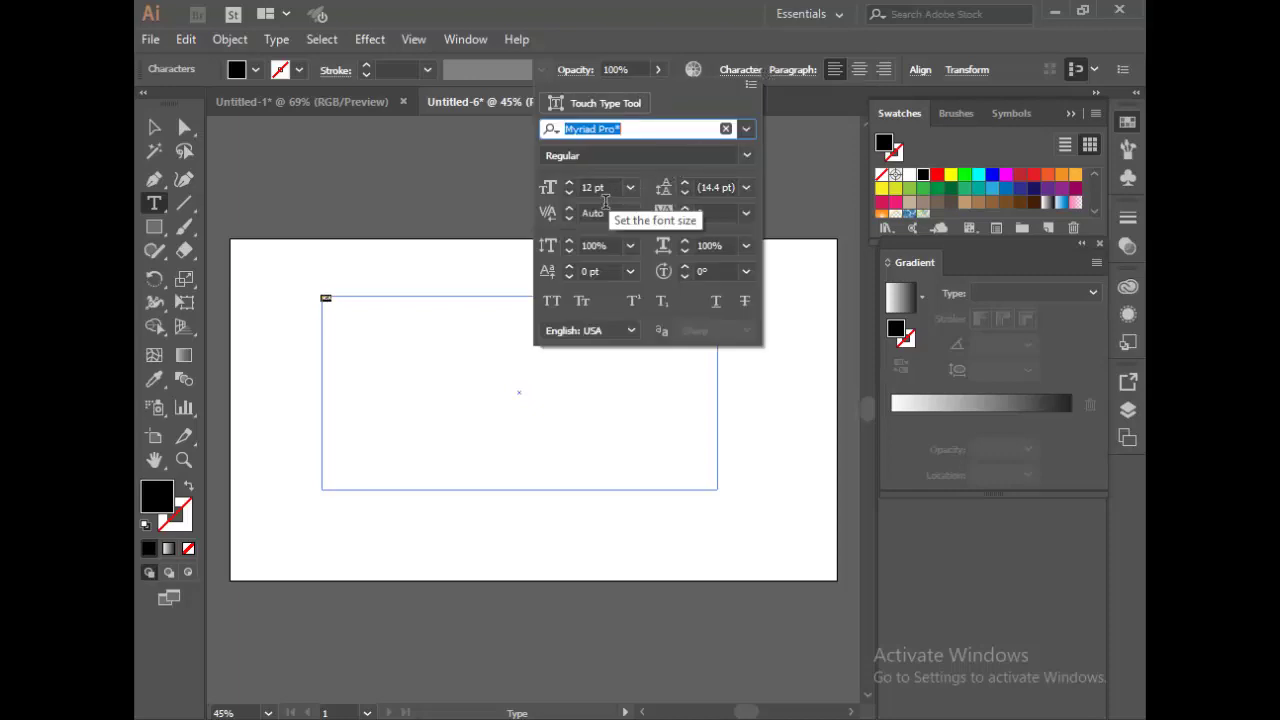
click(600, 188)
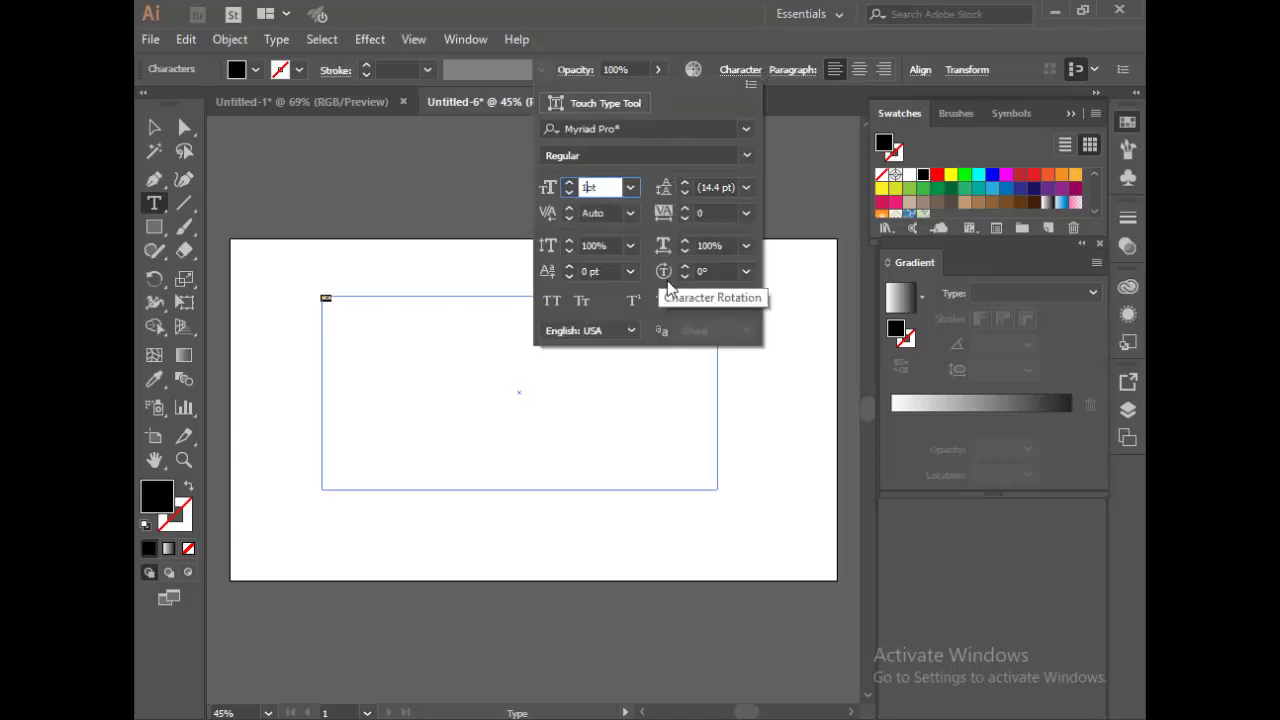
key(BackSpace)
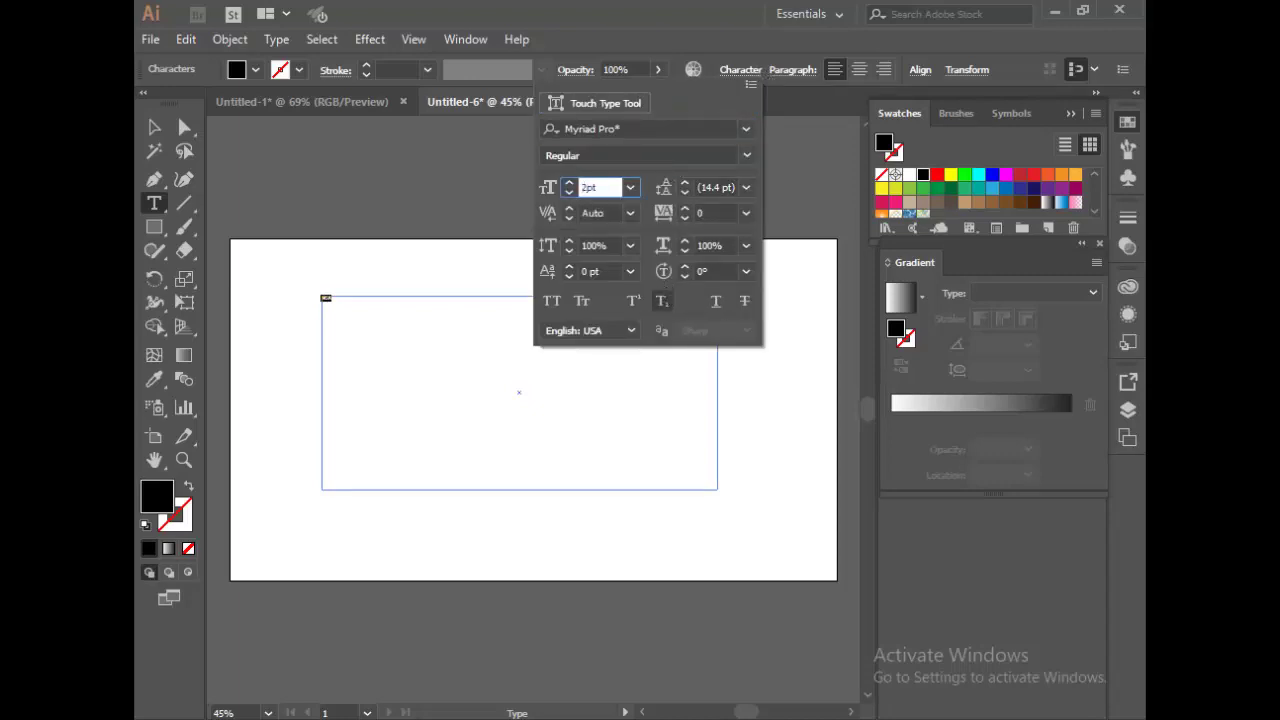
text(200)
click(663, 135)
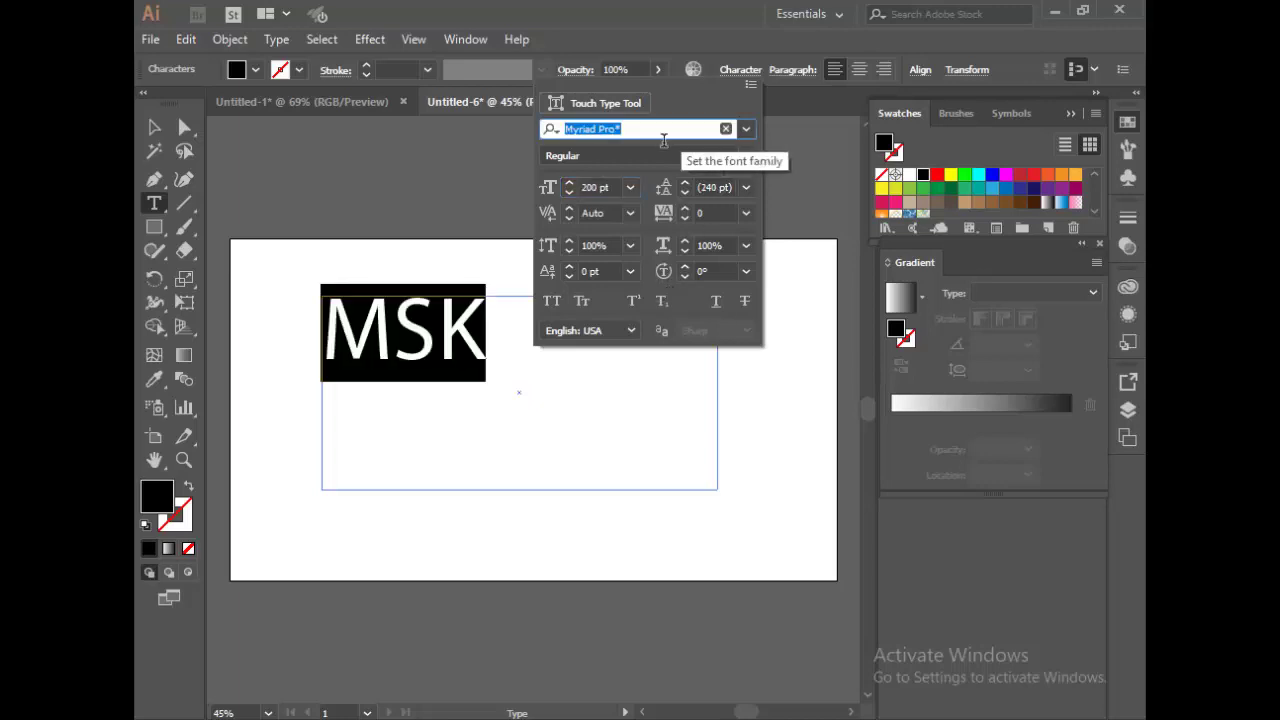
text(popp)
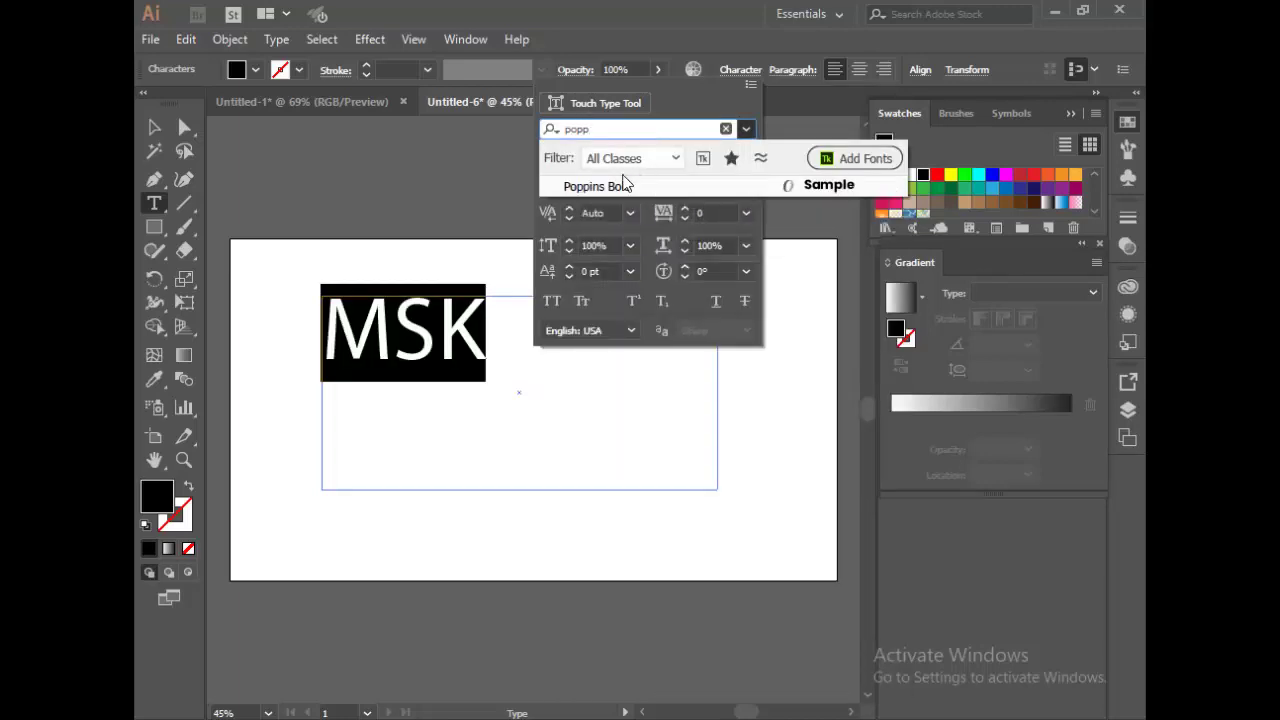
click(601, 195)
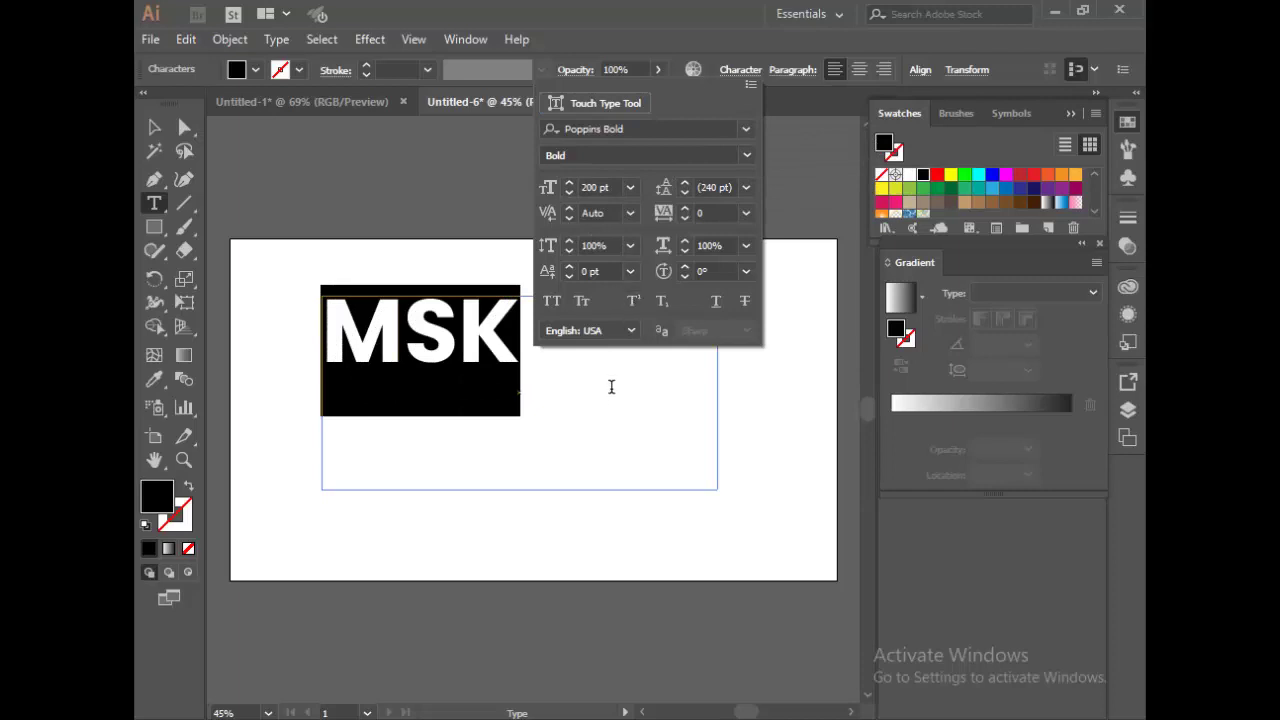
key(Escape)
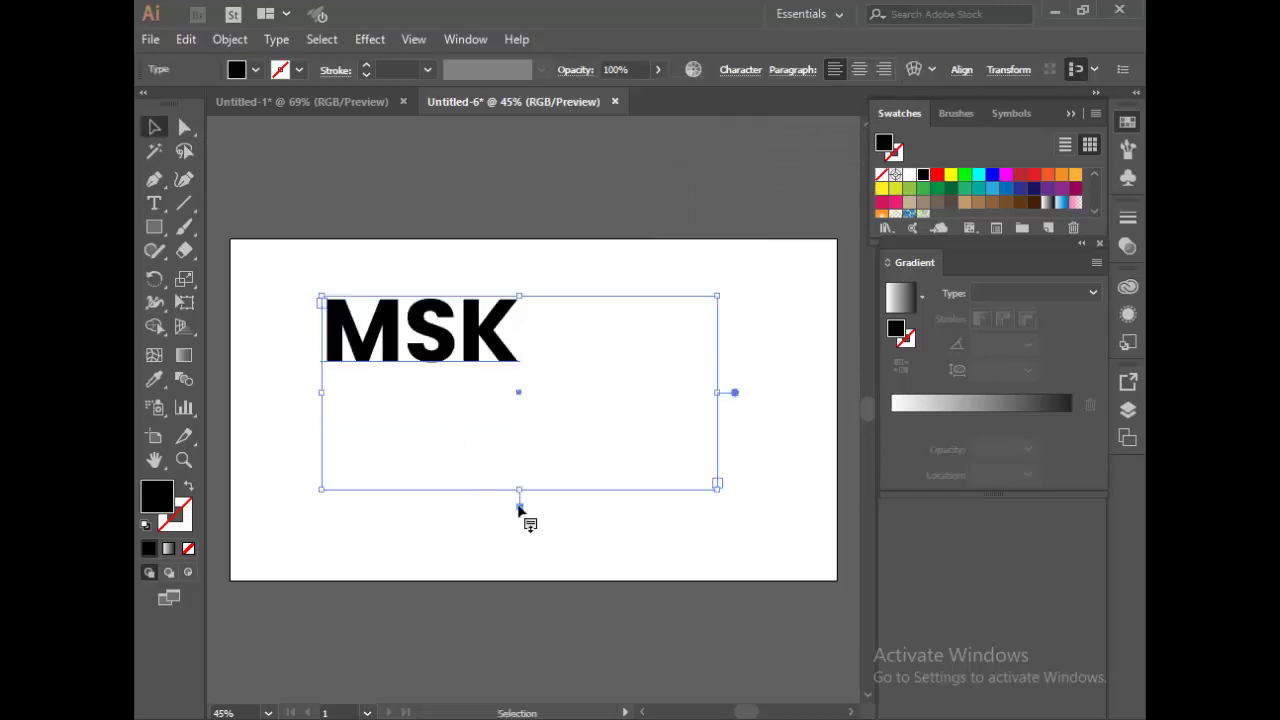
Step: Shrink the text frame to fit MSK and centre it on the artboard
drag(519, 490, 522, 390)
drag(719, 339, 540, 339)
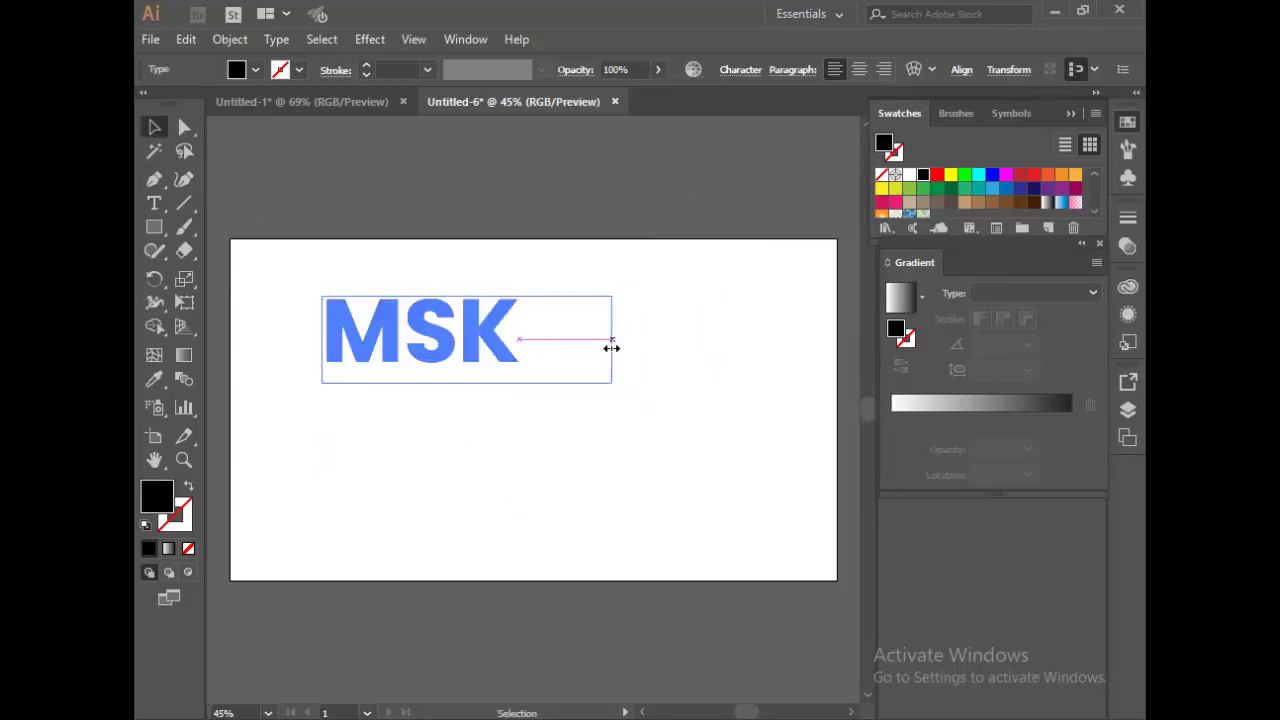
drag(455, 339, 530, 407)
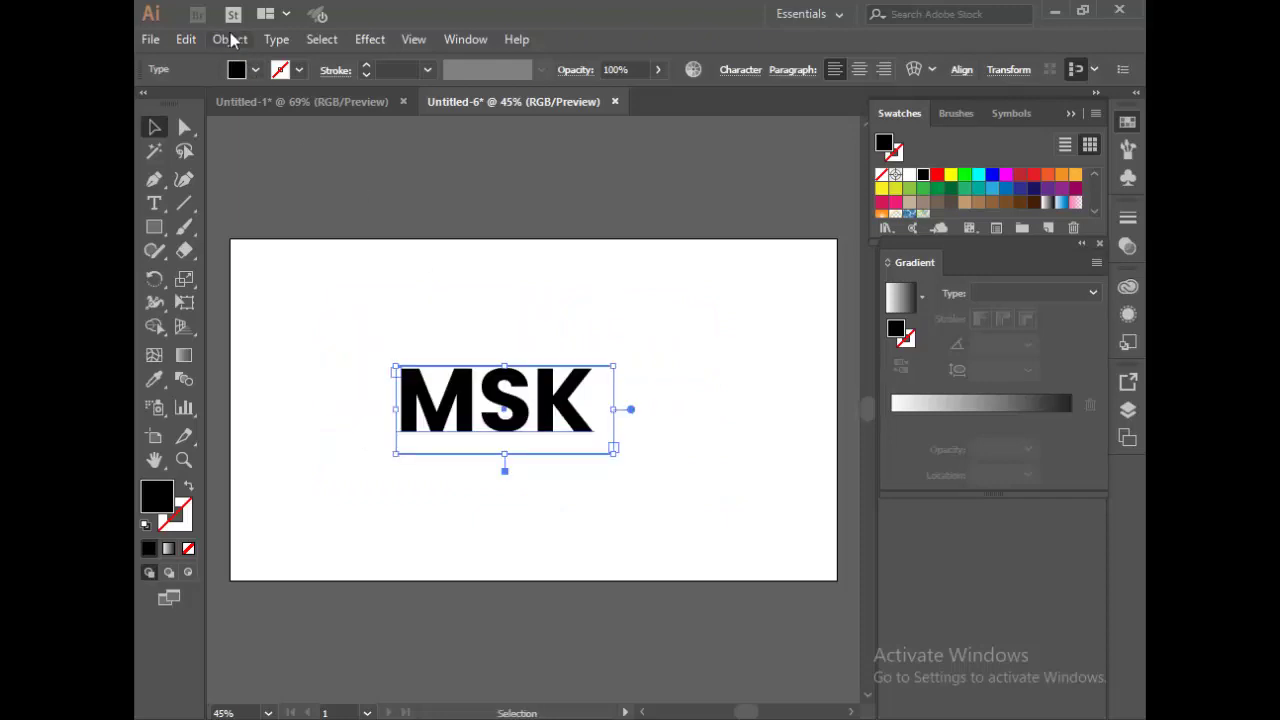
Step: Convert MSK to outlines and reselect the outlined letters
click(274, 40)
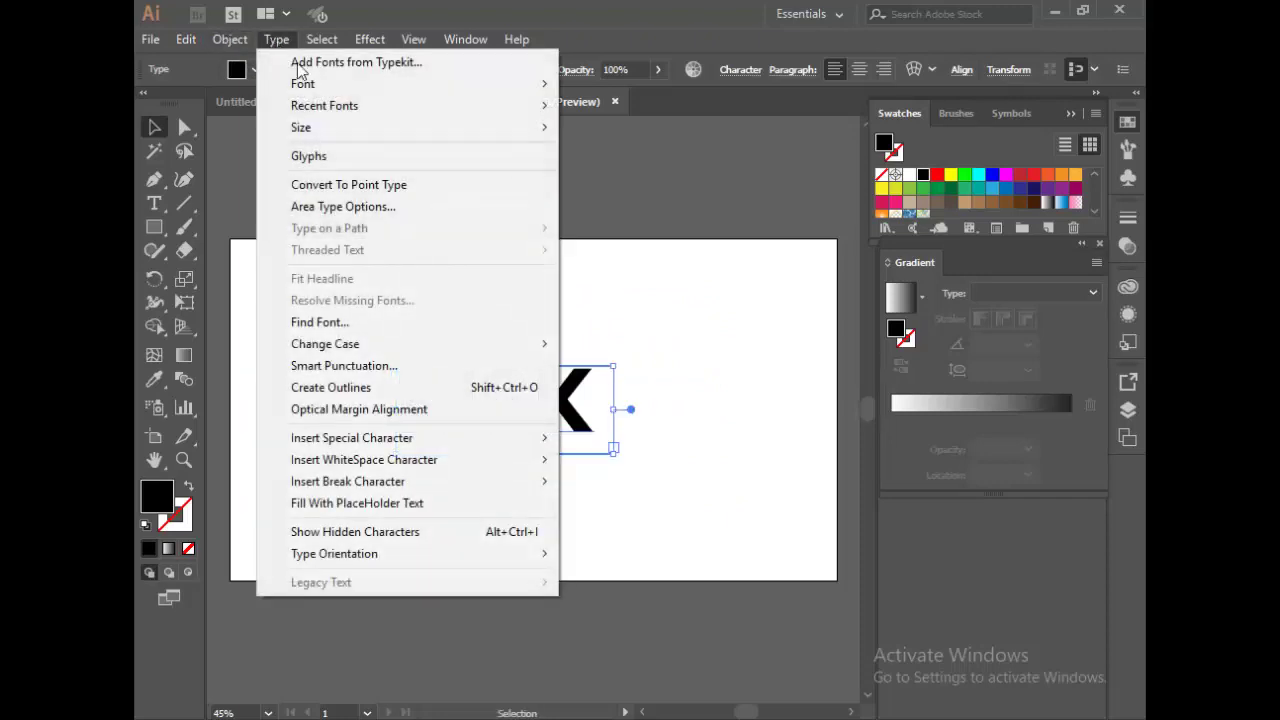
click(369, 389)
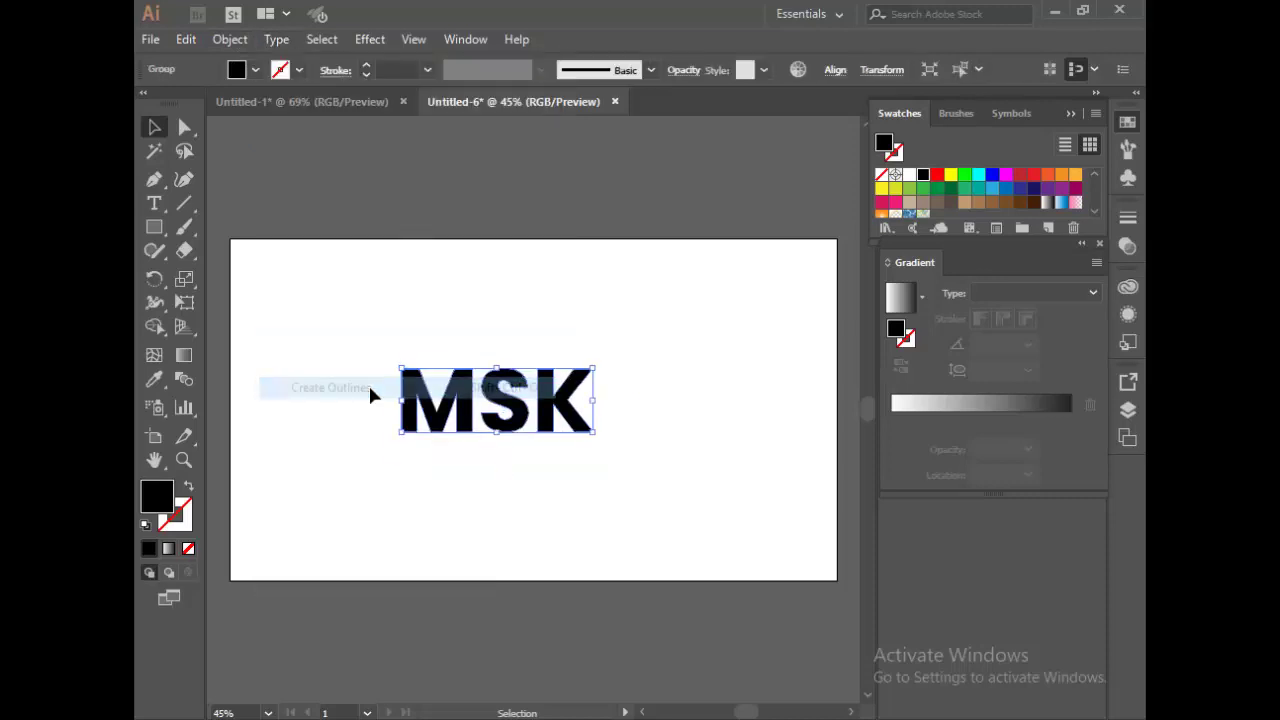
click(238, 40)
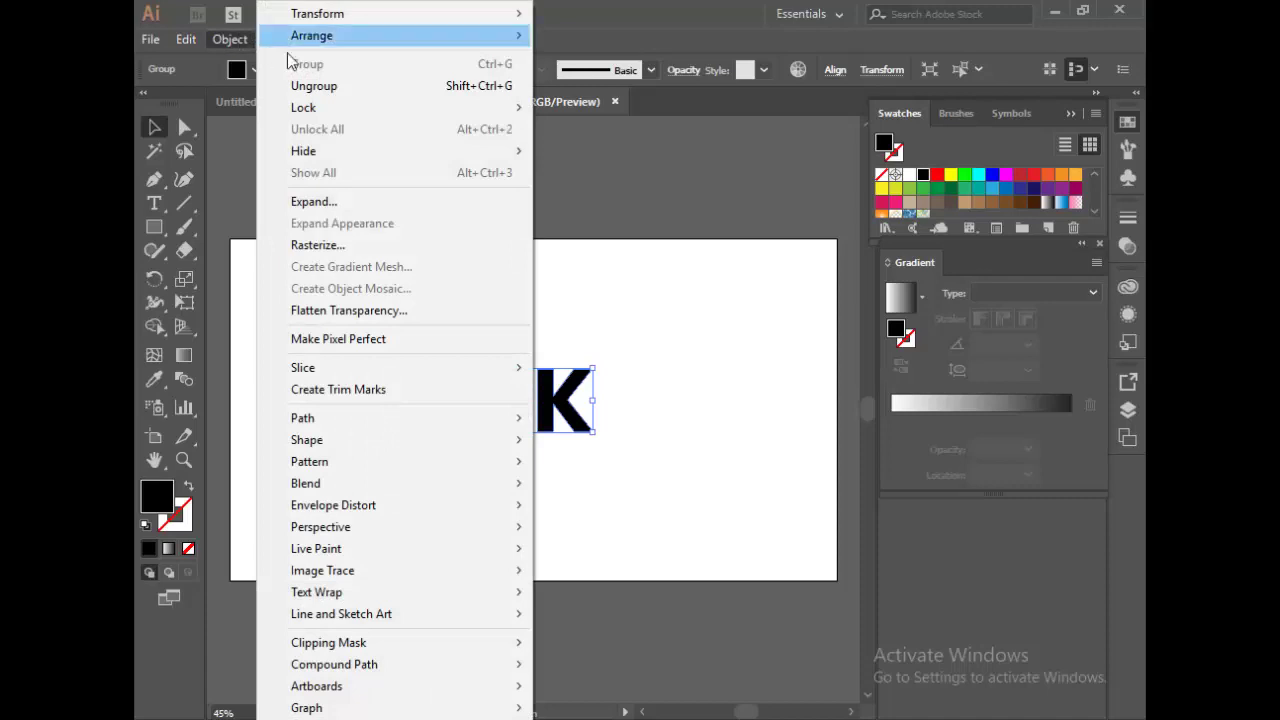
click(674, 246)
click(560, 400)
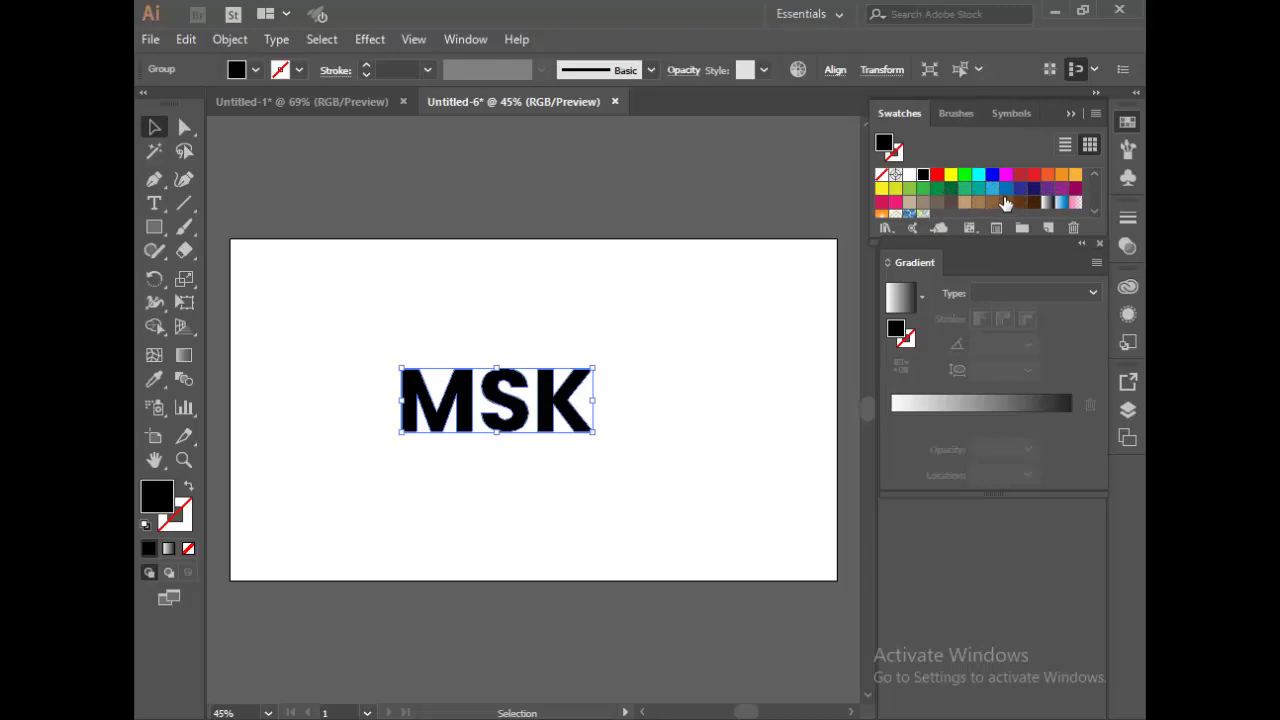
Step: Fill the outlined MSK letters with red (R=237 G=28 B=36), then reach the Effect > 3D menu
click(1036, 176)
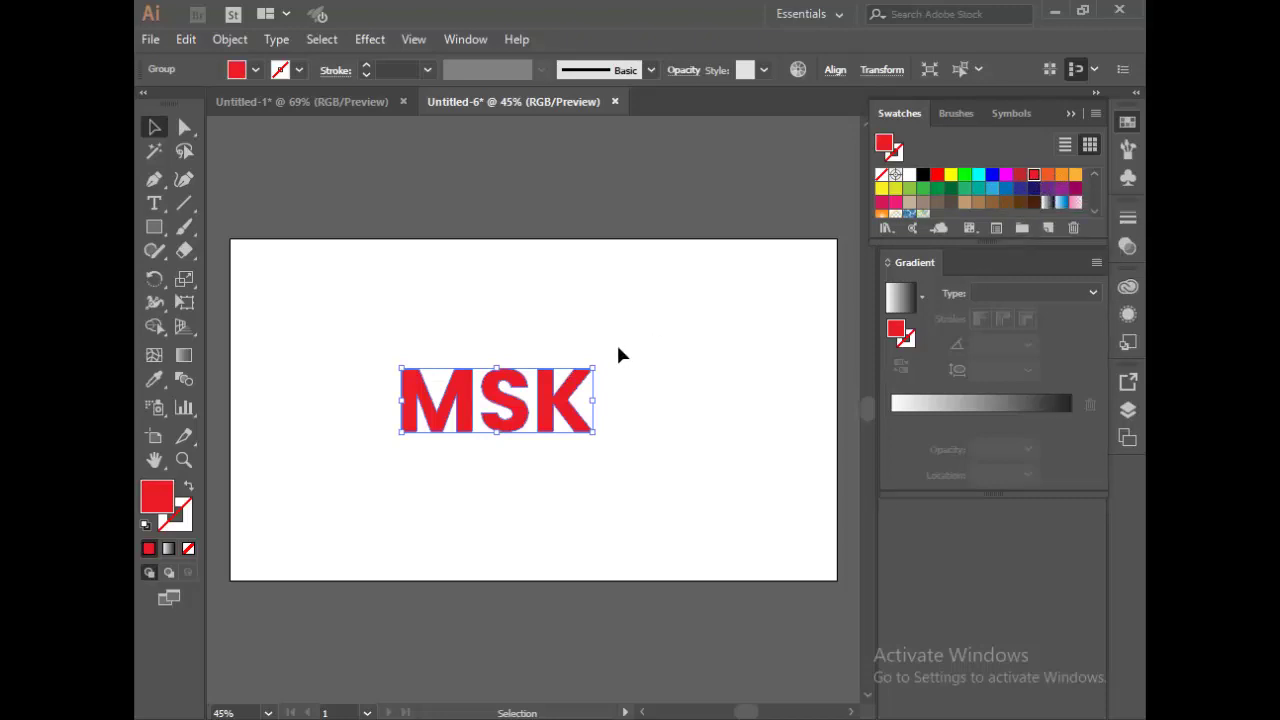
click(648, 356)
click(546, 418)
click(366, 40)
mouse_move(386, 152)
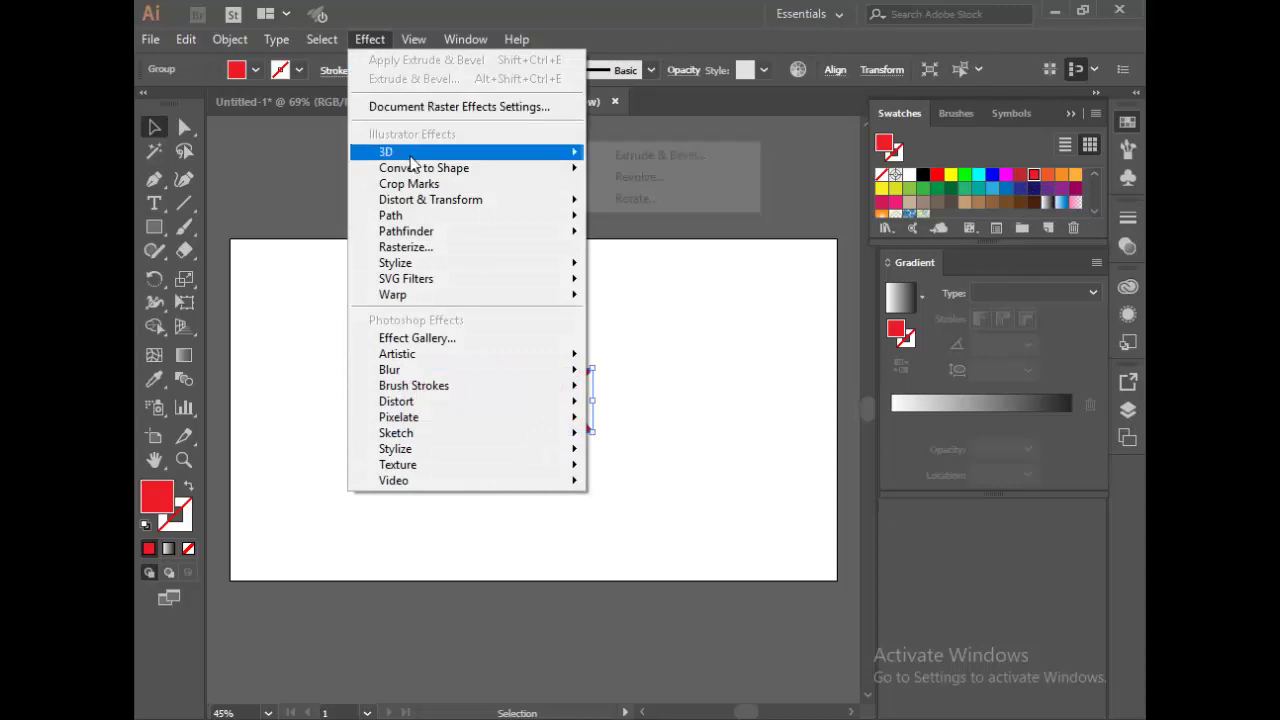
Step: Apply 3D Extrude & Bevel to MSK with Front position rotated 27° on X
click(640, 156)
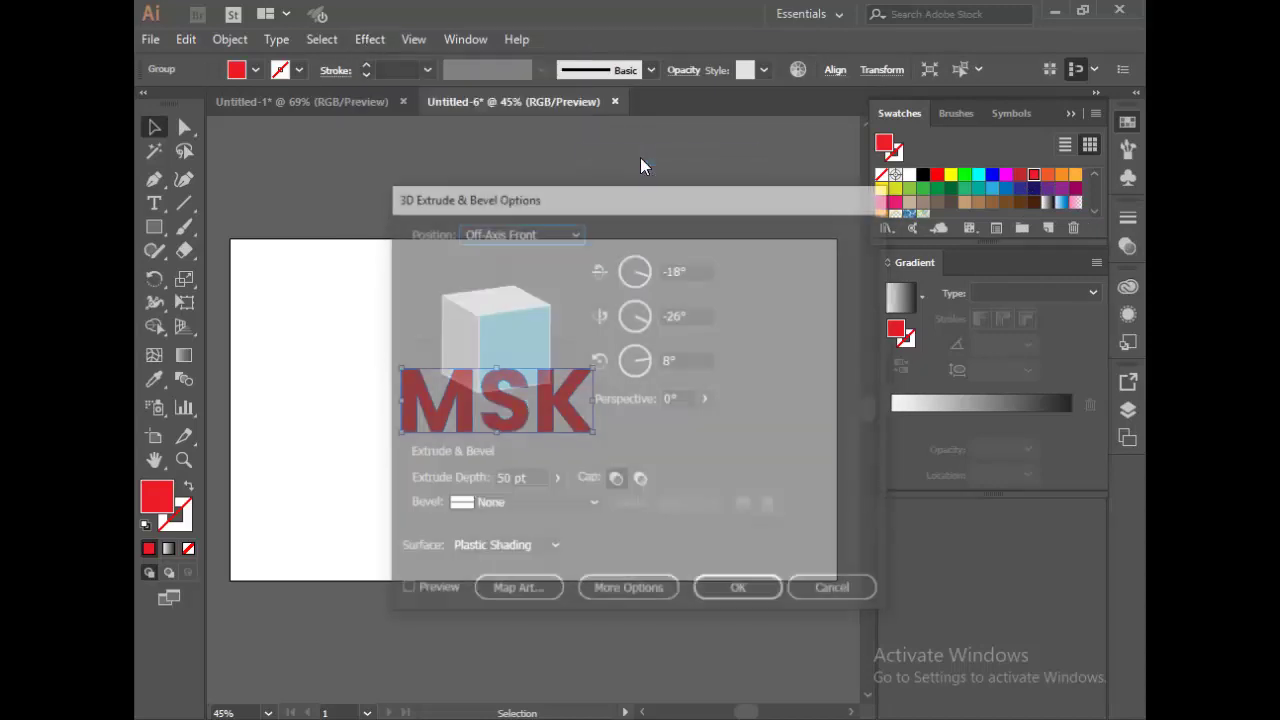
click(574, 232)
click(543, 277)
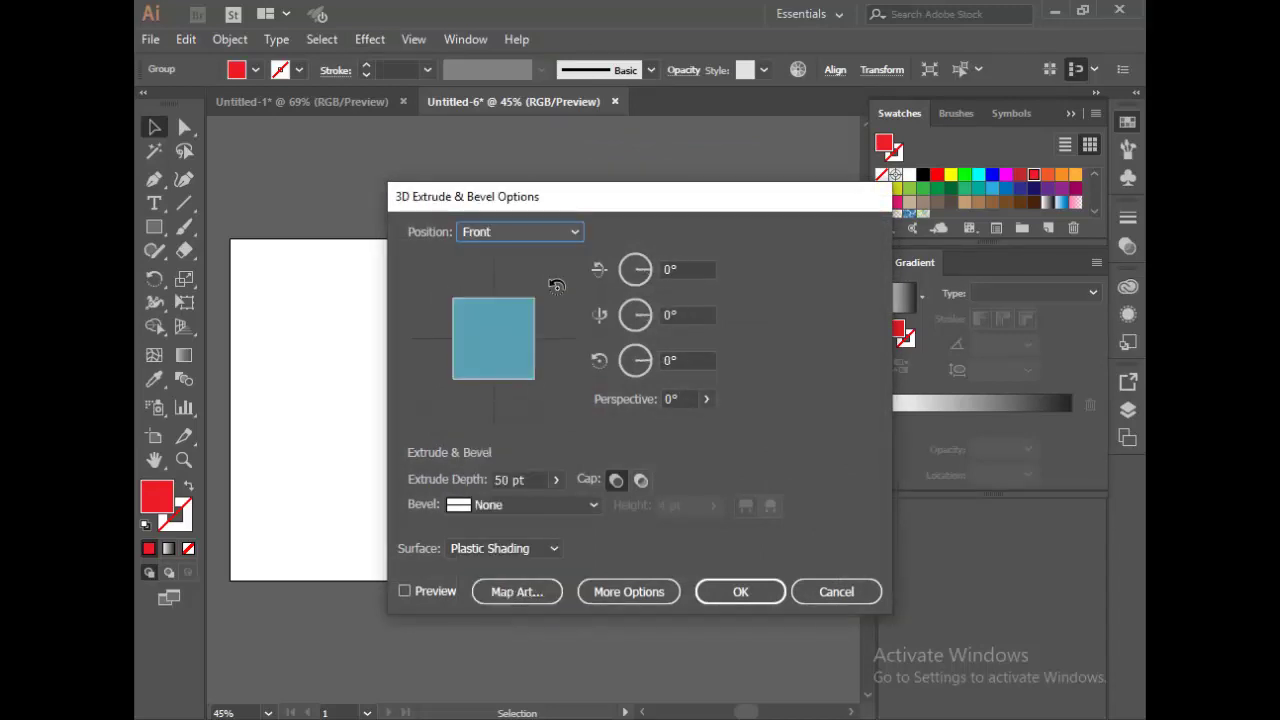
key(Tab)
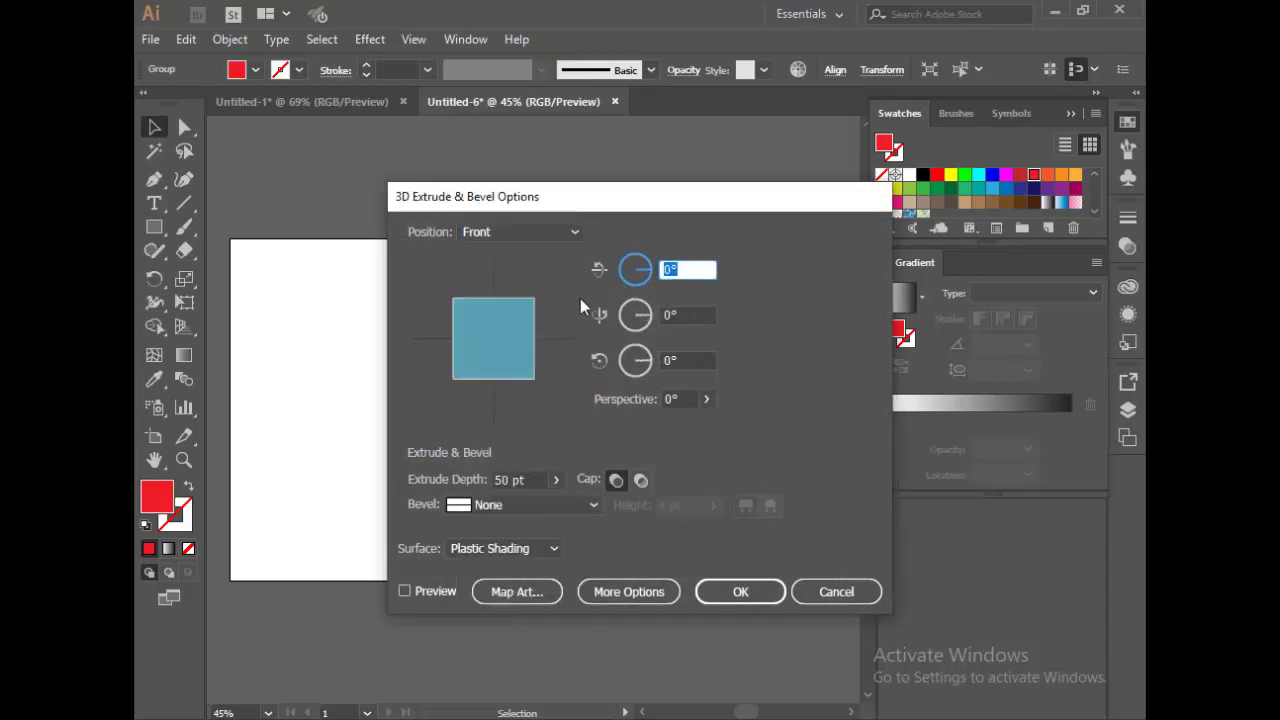
text(27)
click(741, 589)
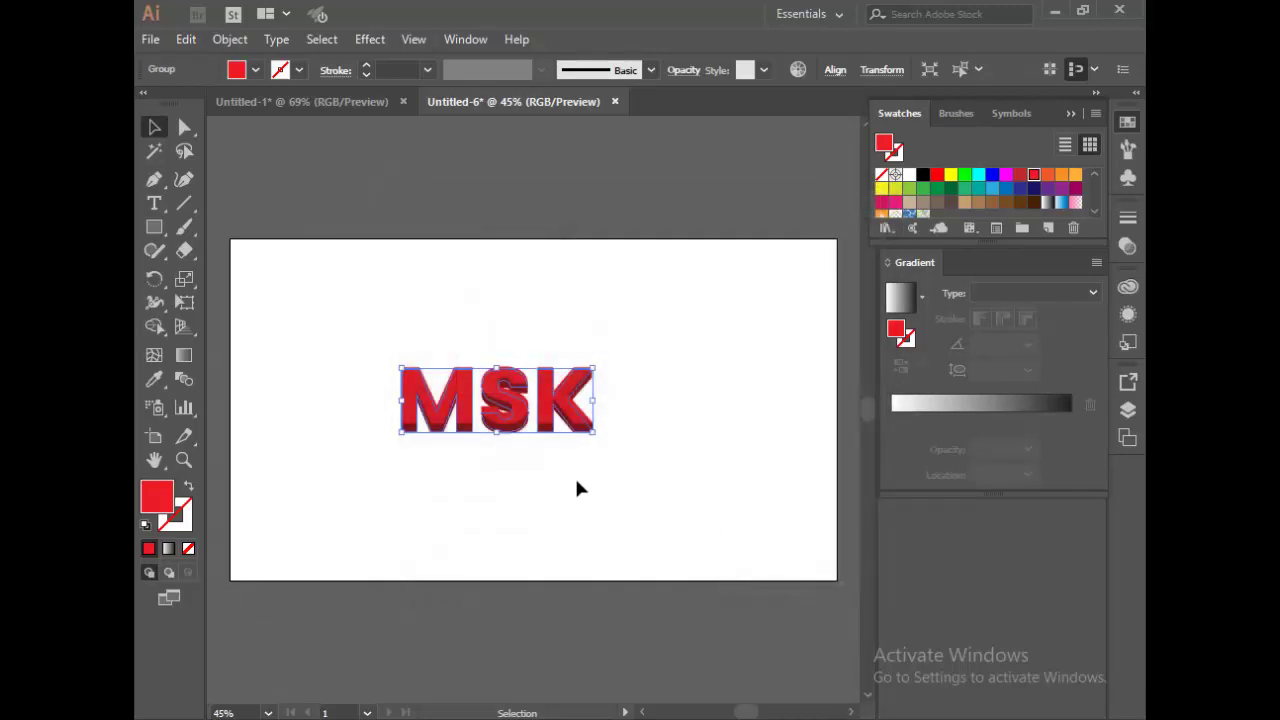
click(700, 412)
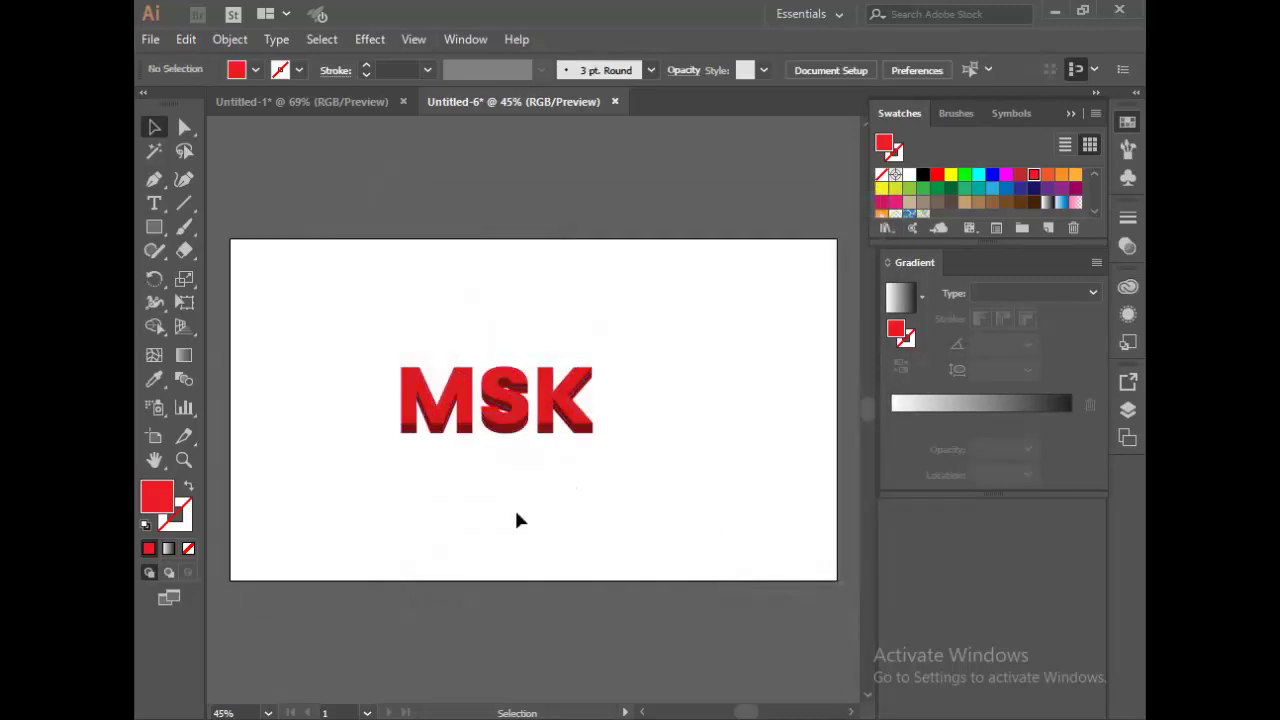
Step: Expand the 3D lettering's appearance into plain shapes
click(229, 39)
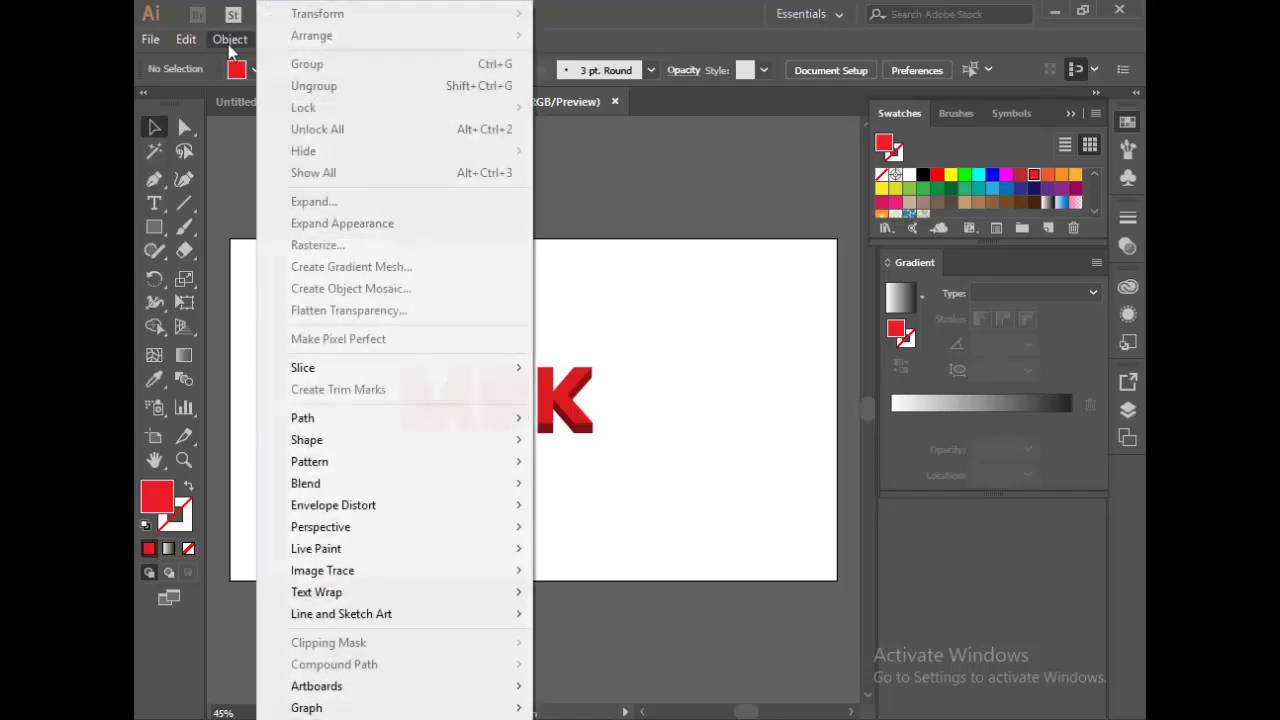
click(686, 426)
click(565, 400)
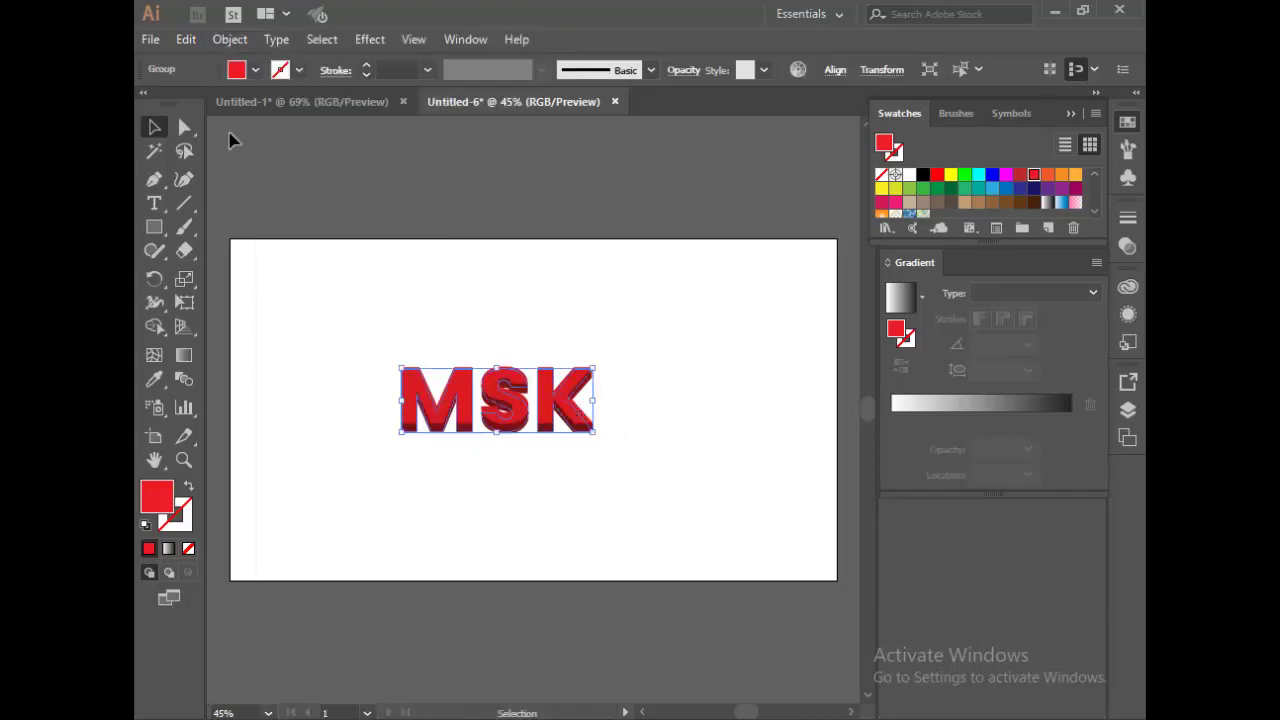
click(229, 39)
click(352, 223)
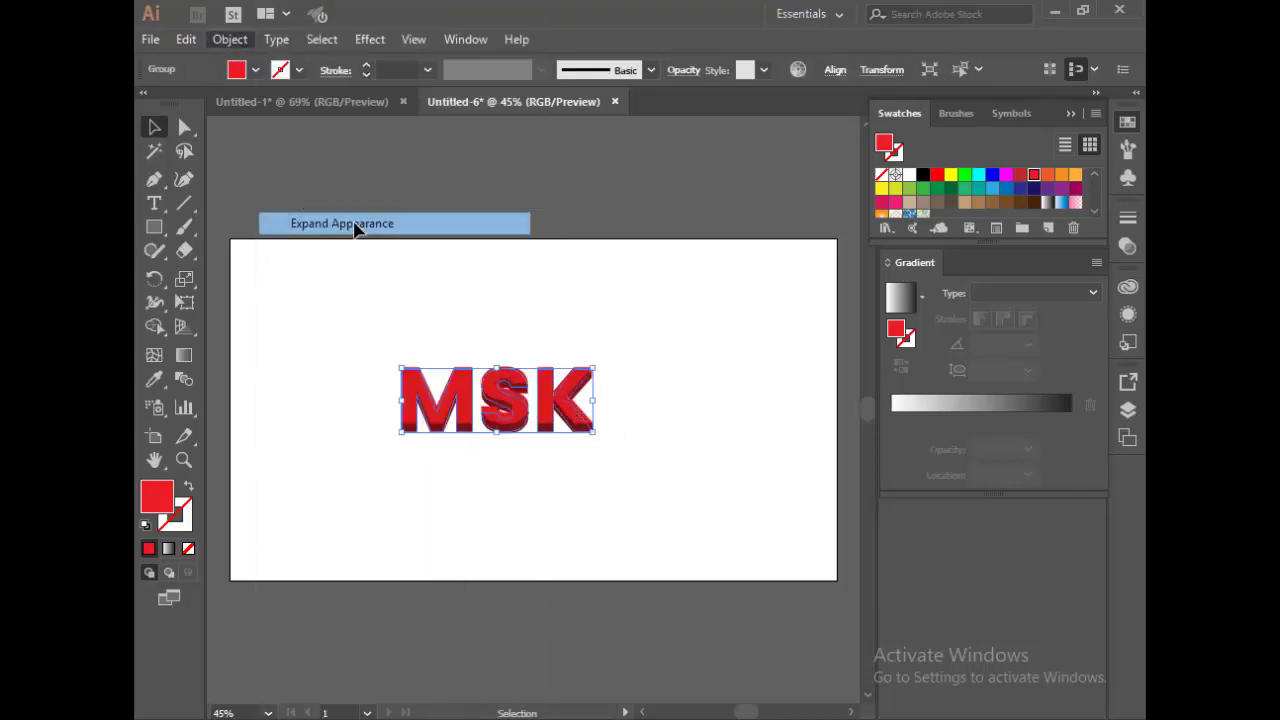
Step: Ungroup the expanded lettering once and check how the letter M is grouped
click(647, 393)
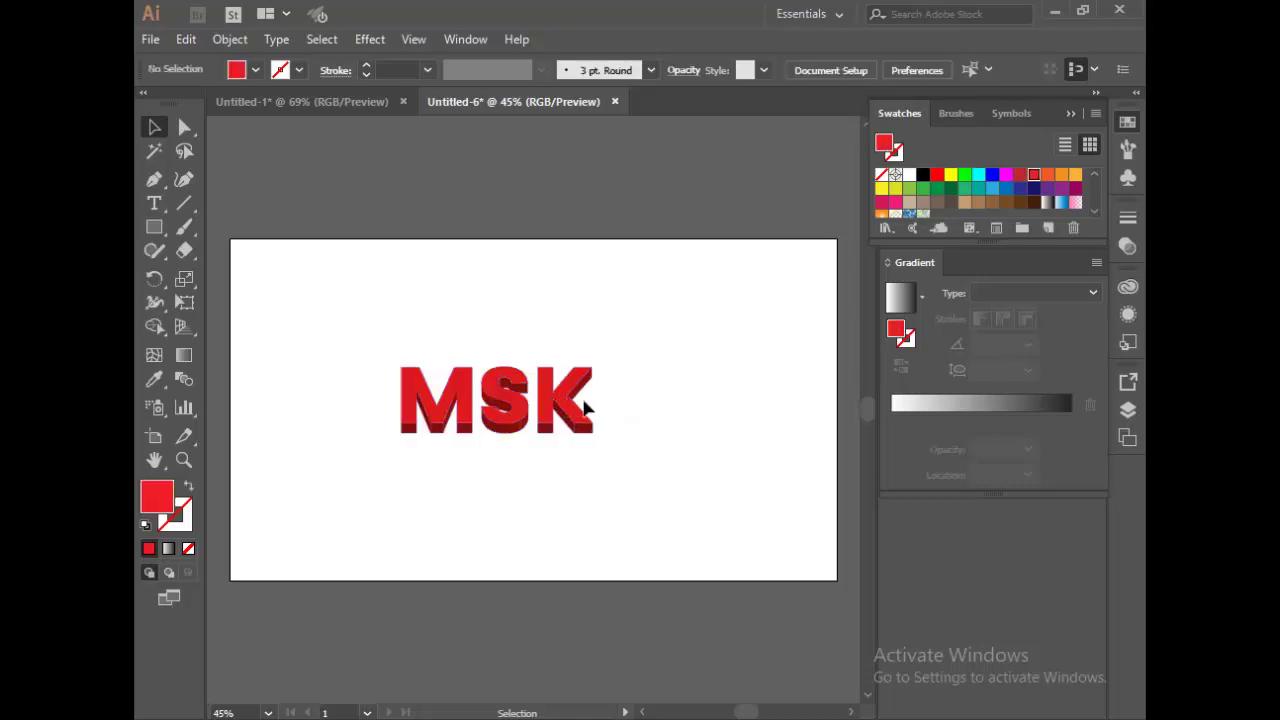
click(568, 405)
right_click(565, 404)
click(666, 539)
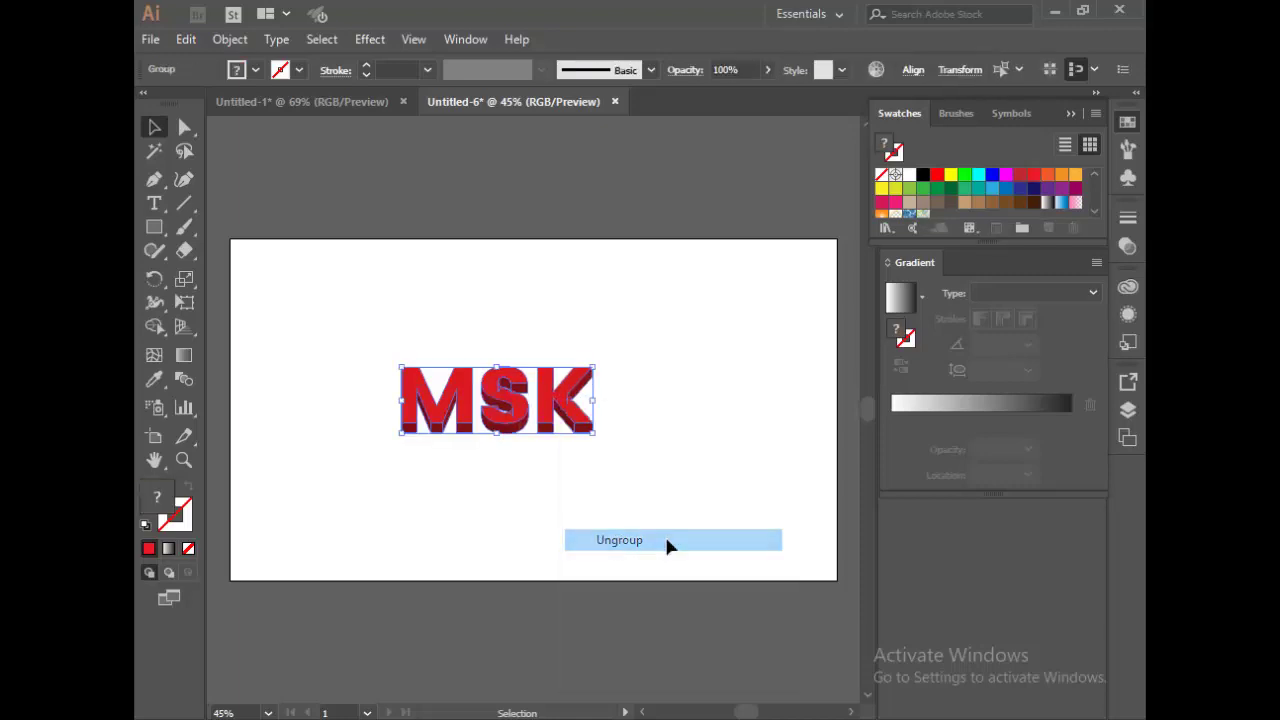
click(615, 419)
click(426, 396)
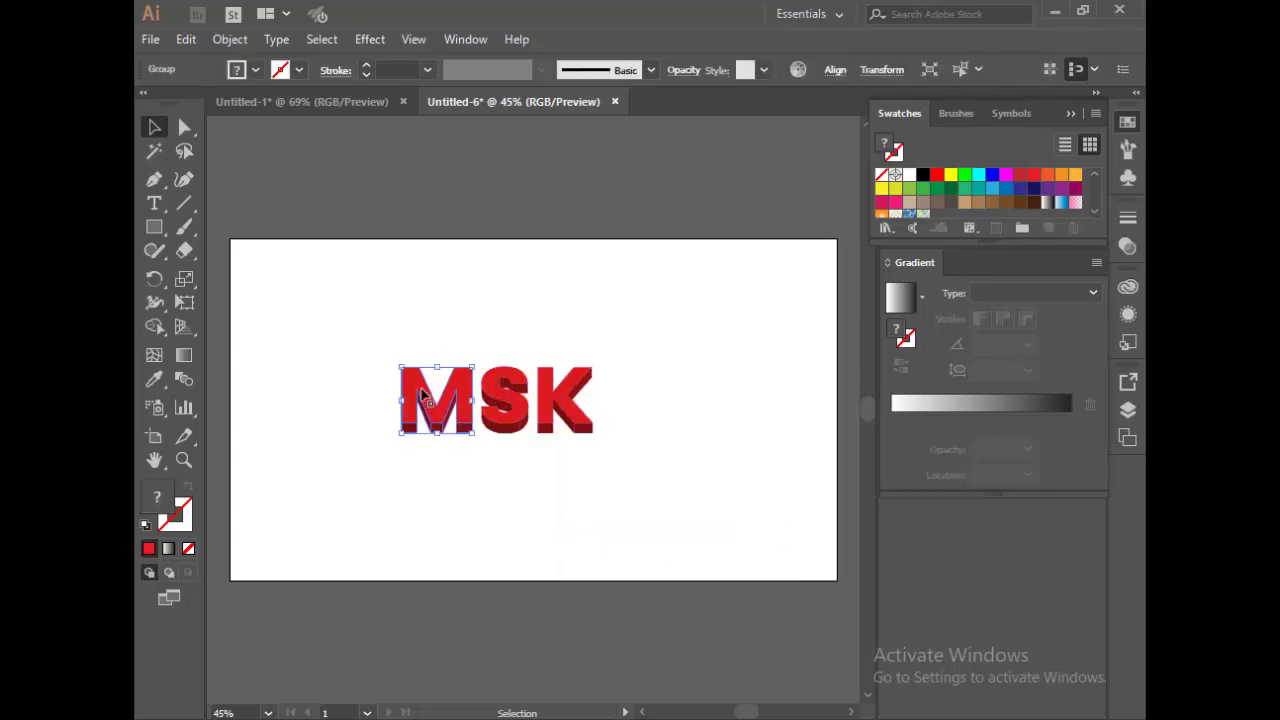
click(489, 485)
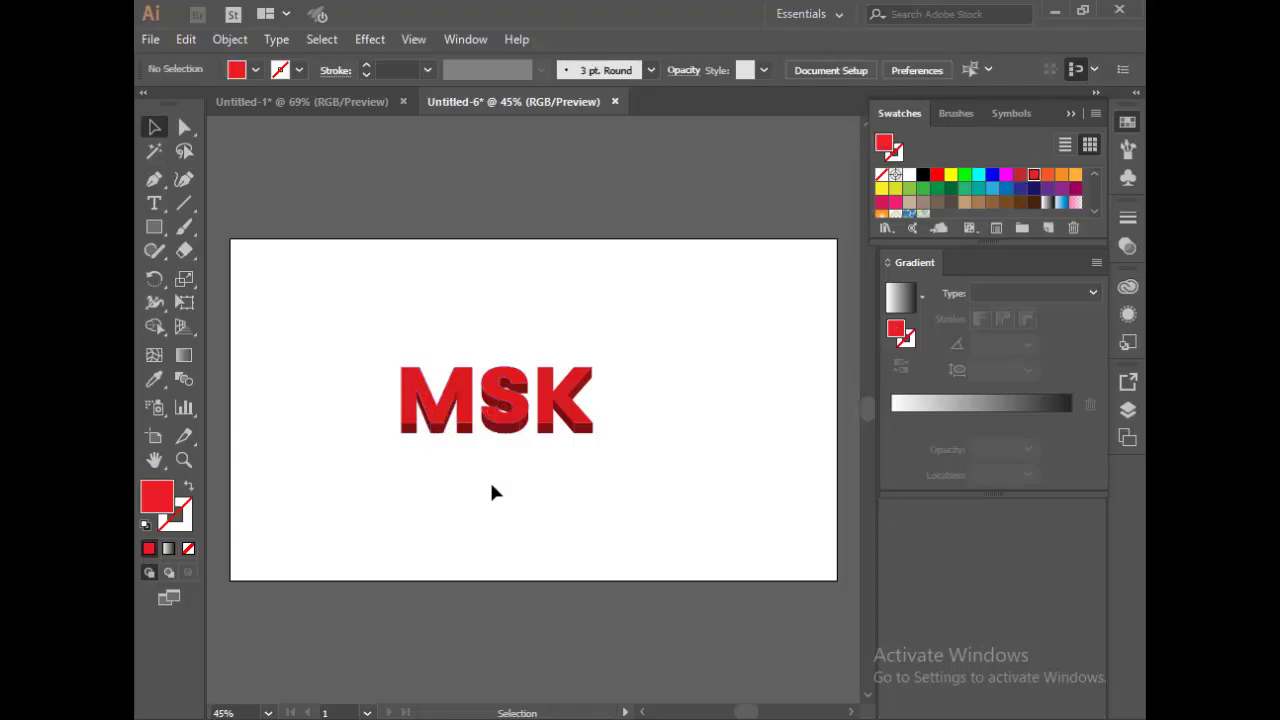
click(424, 396)
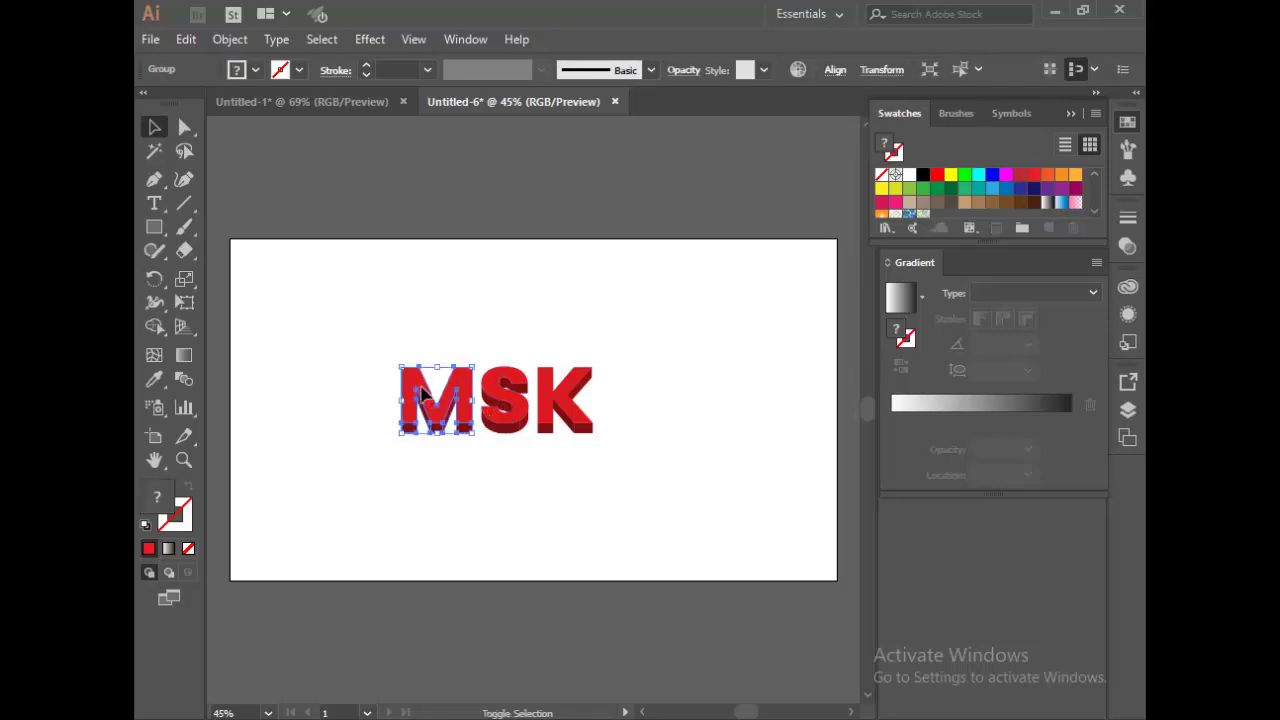
shift+click(505, 403)
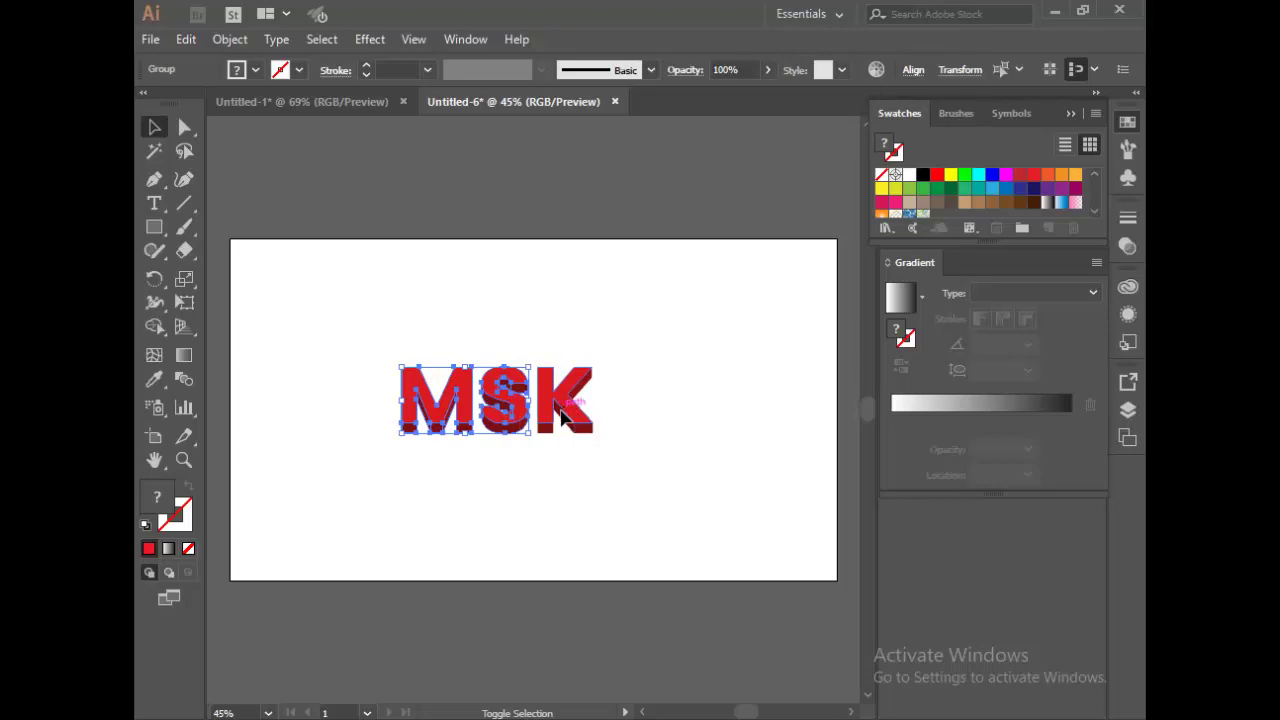
Step: Select all three letters and ungroup them a second time
click(607, 498)
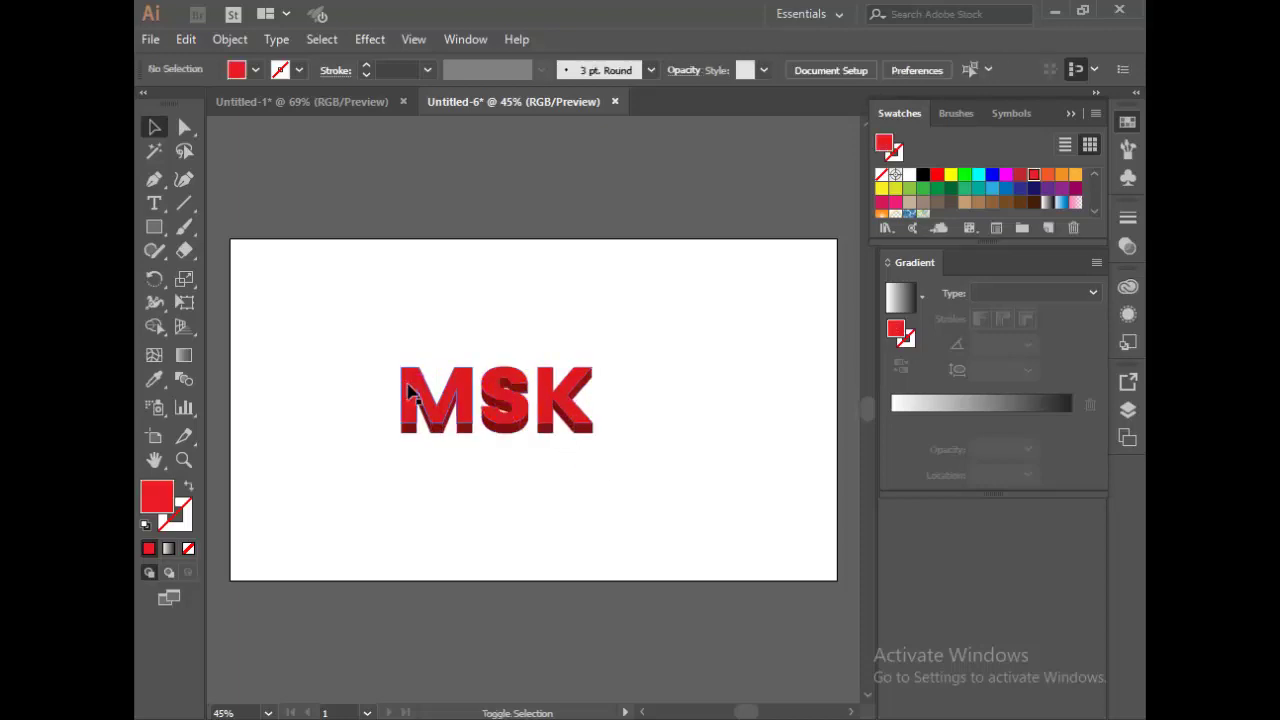
click(436, 415)
shift+click(500, 403)
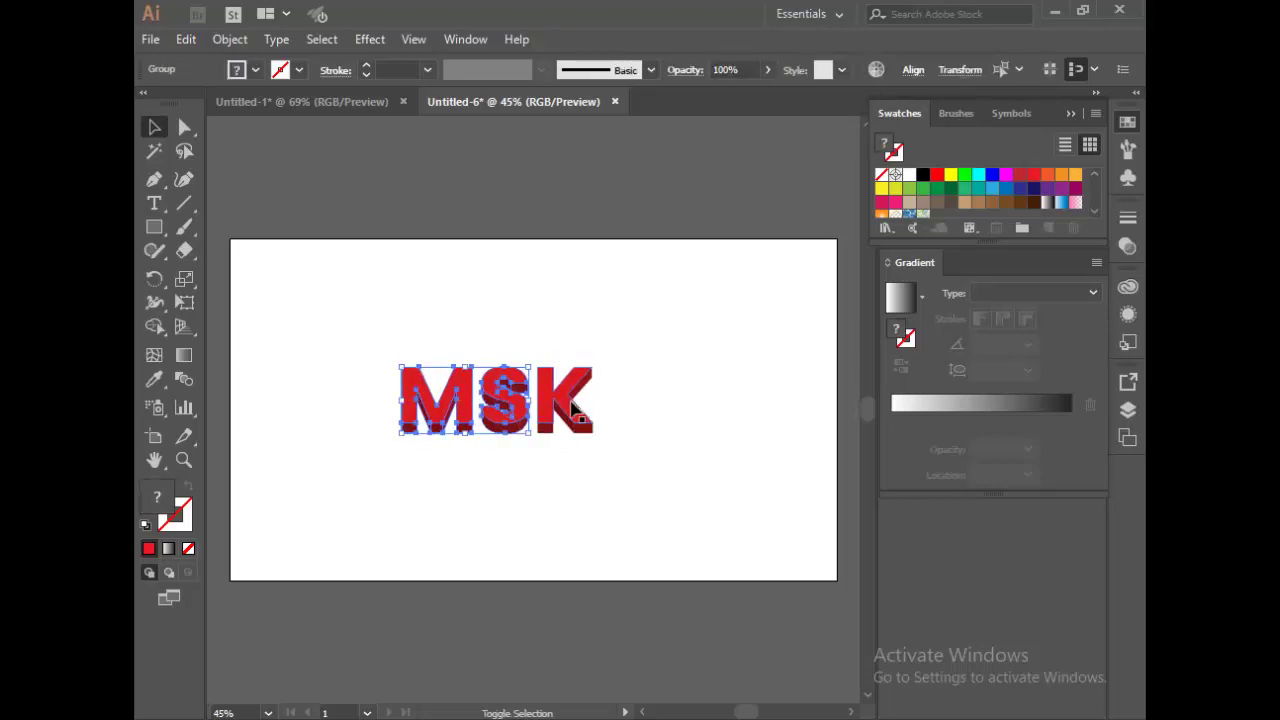
shift+click(572, 405)
right_click(572, 408)
click(627, 544)
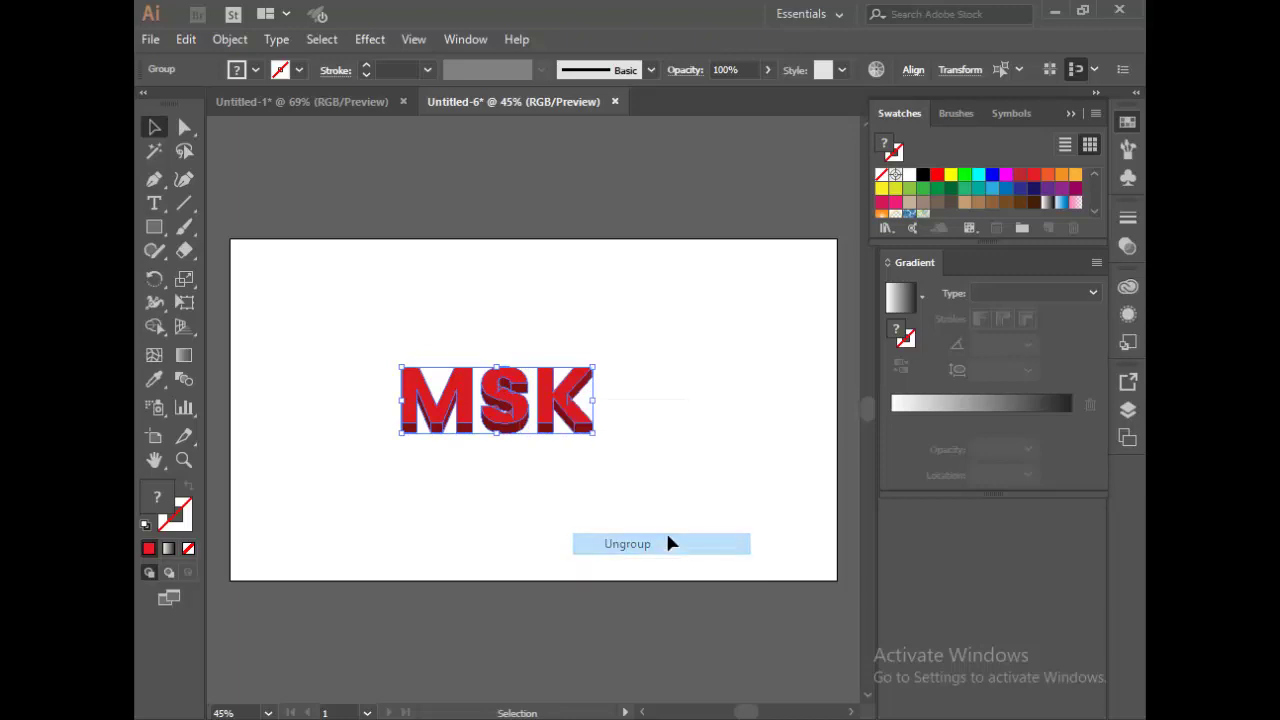
Step: Regroup all the MSK letter pieces into a single group
click(507, 482)
drag(570, 410, 517, 415)
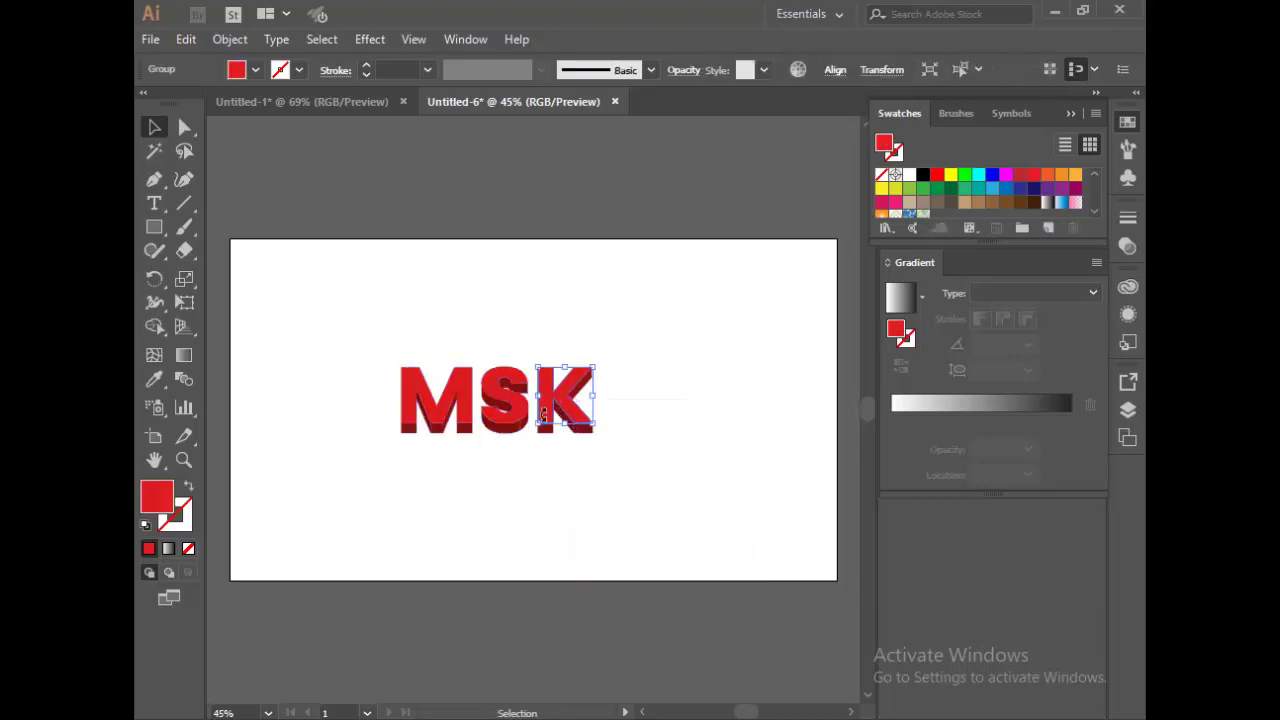
right_click(458, 389)
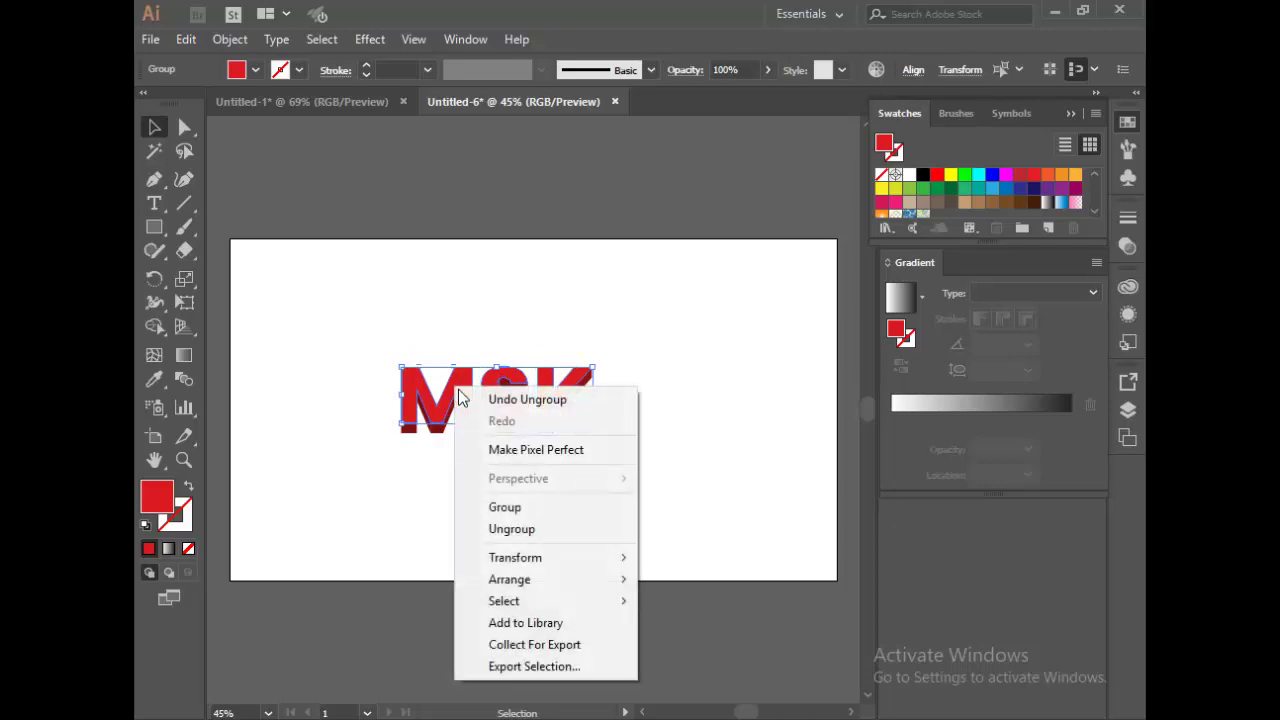
click(564, 508)
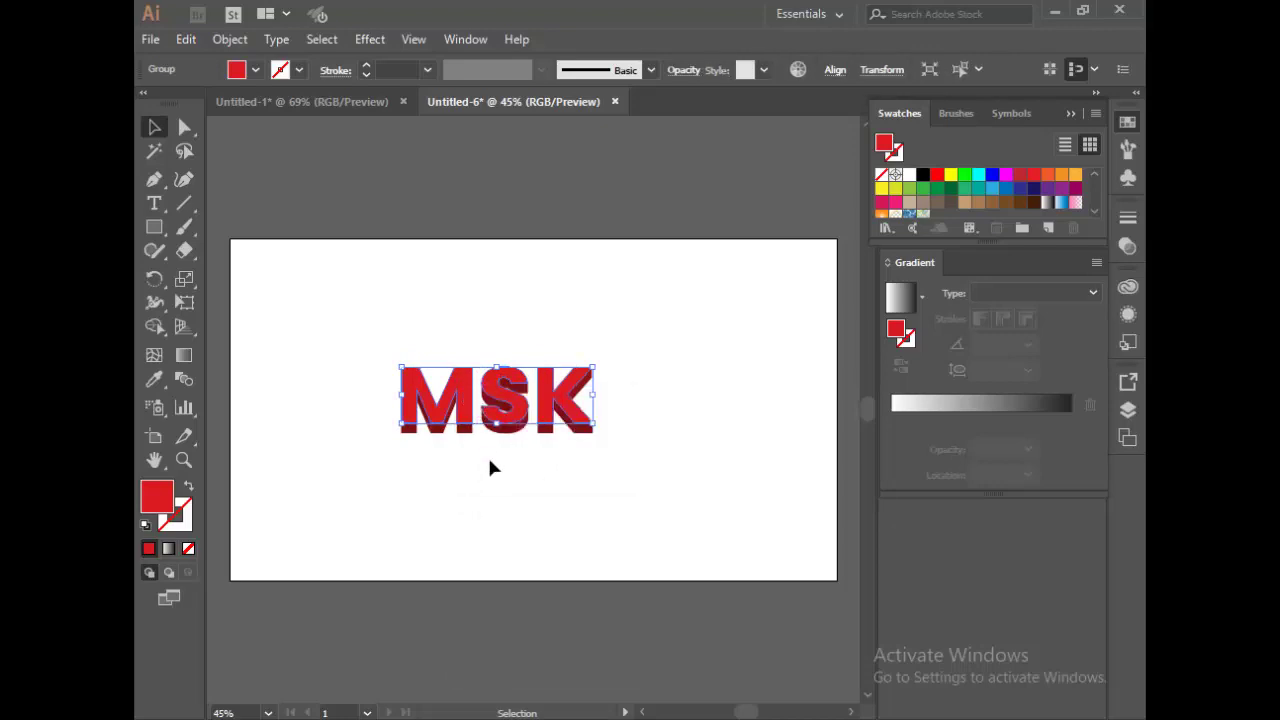
click(500, 484)
Step: Lift the red front faces off and group the dark extrusion pieces
drag(462, 400, 465, 330)
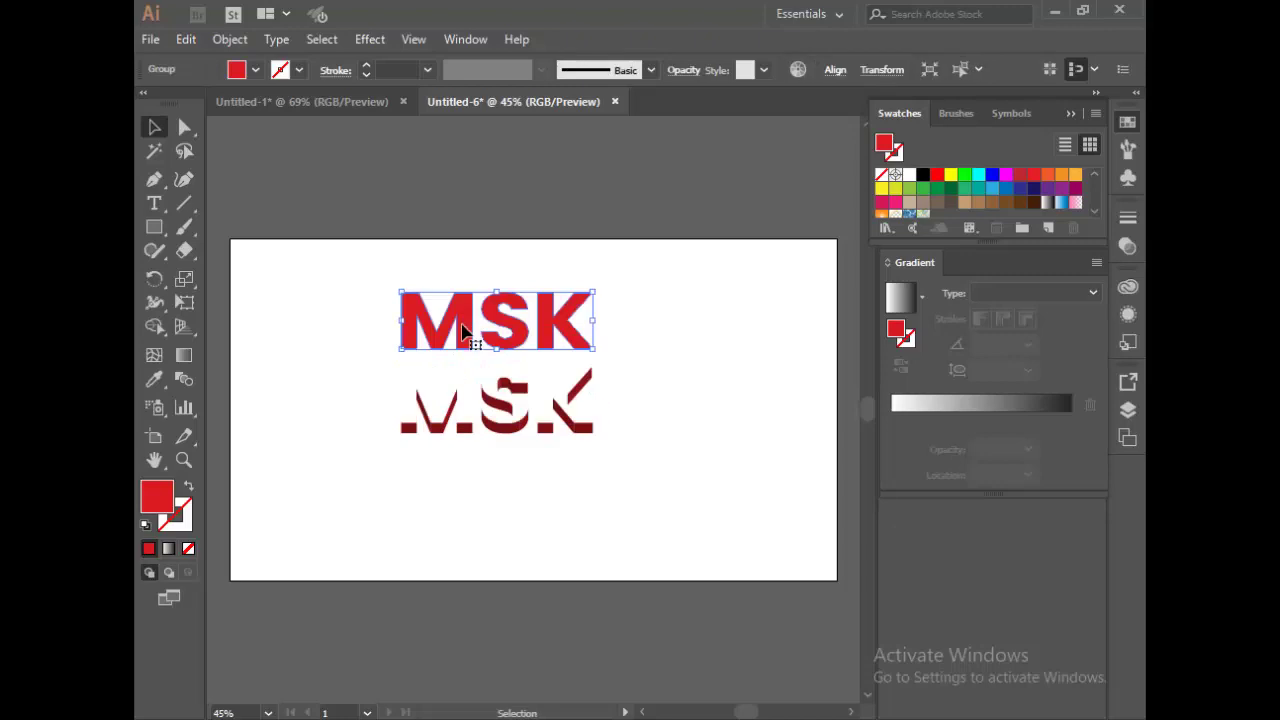
drag(367, 366, 590, 432)
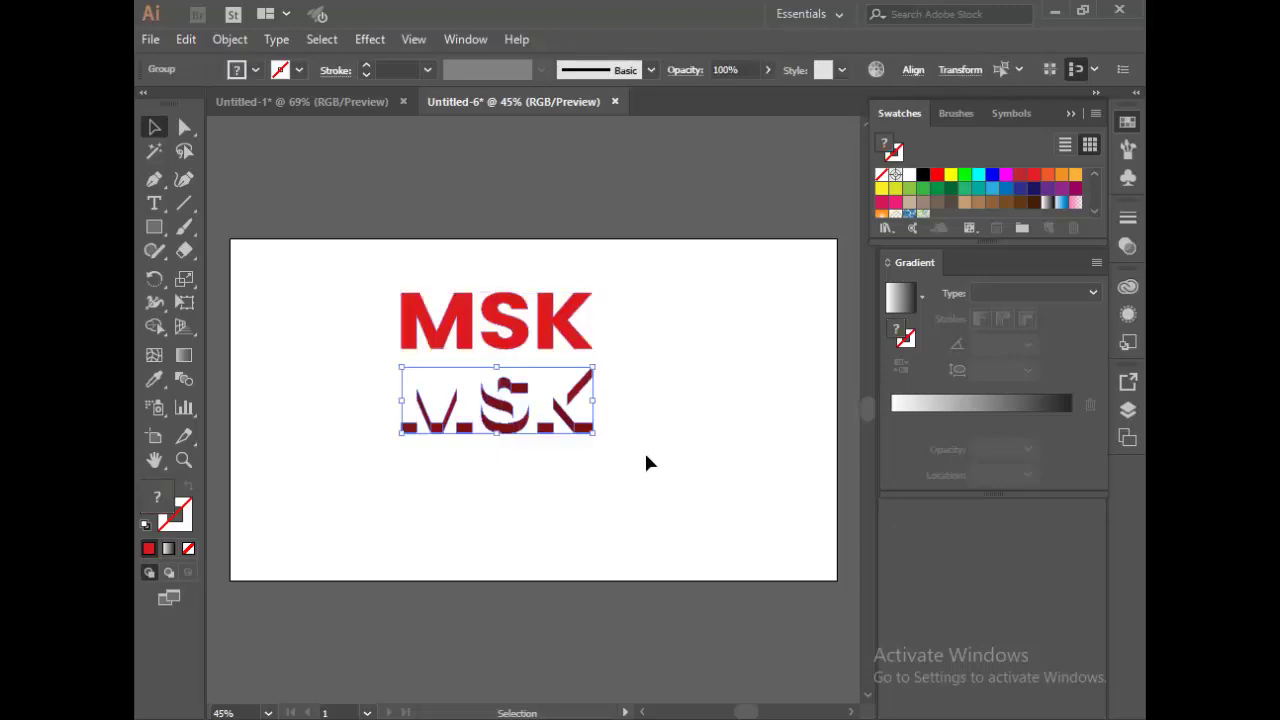
right_click(584, 438)
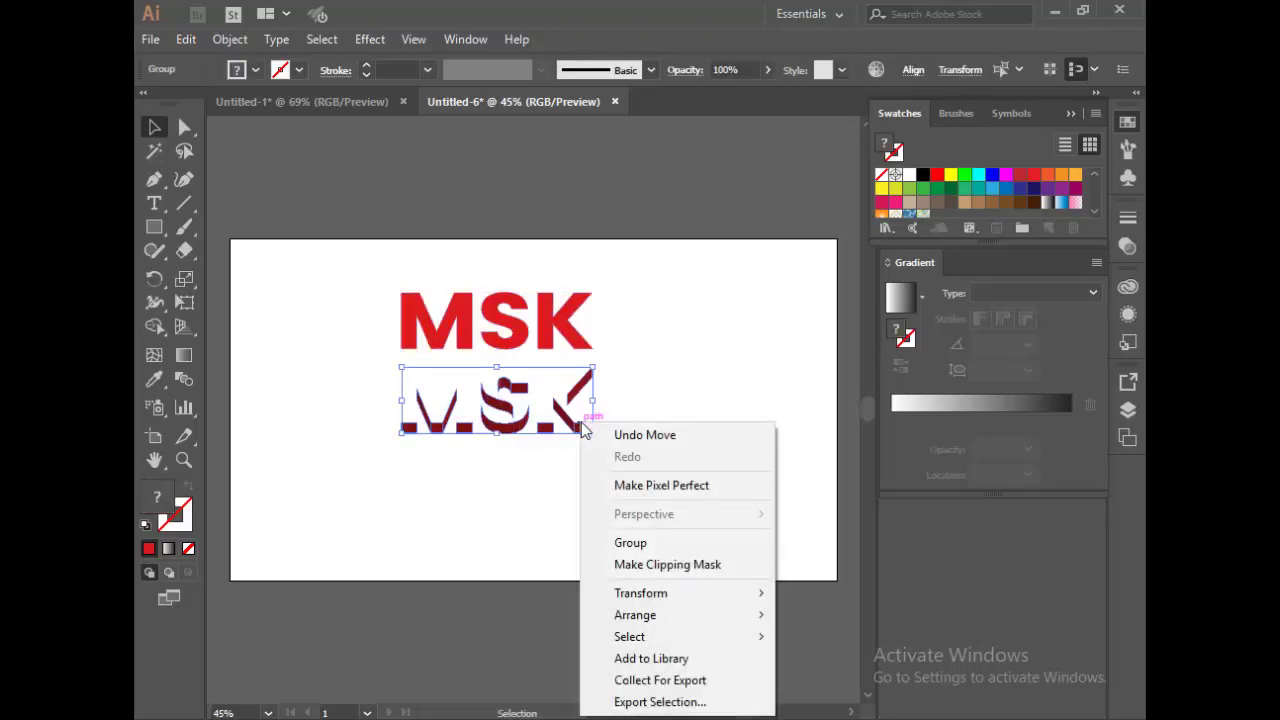
click(673, 553)
click(517, 455)
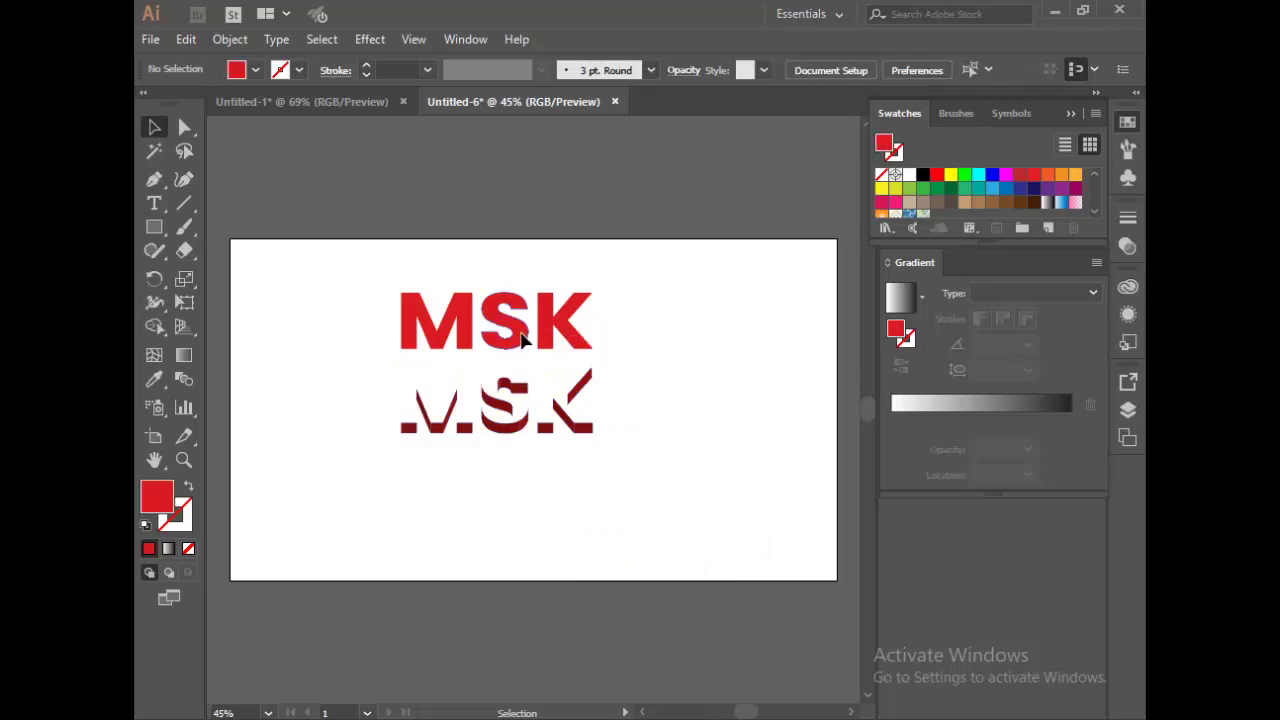
Step: Move the red MSK letters back down 175 px exactly onto the extrusion
drag(521, 340, 521, 415)
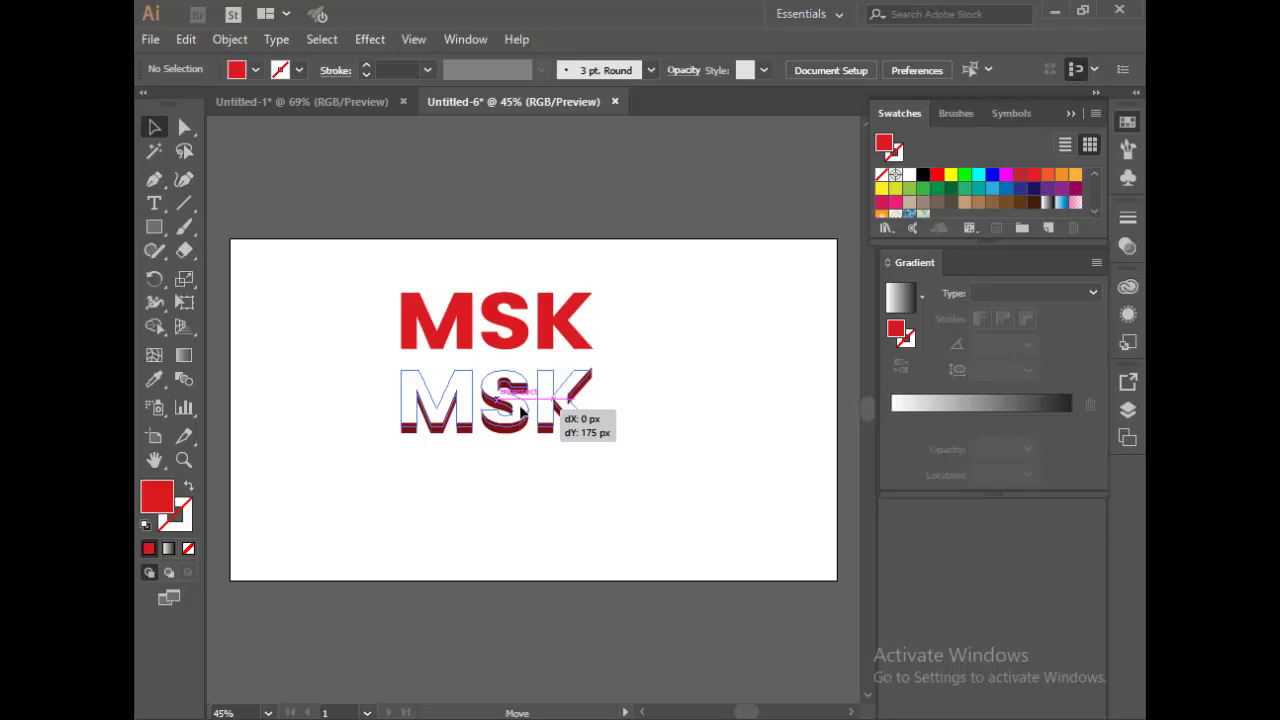
drag(521, 409, 521, 410)
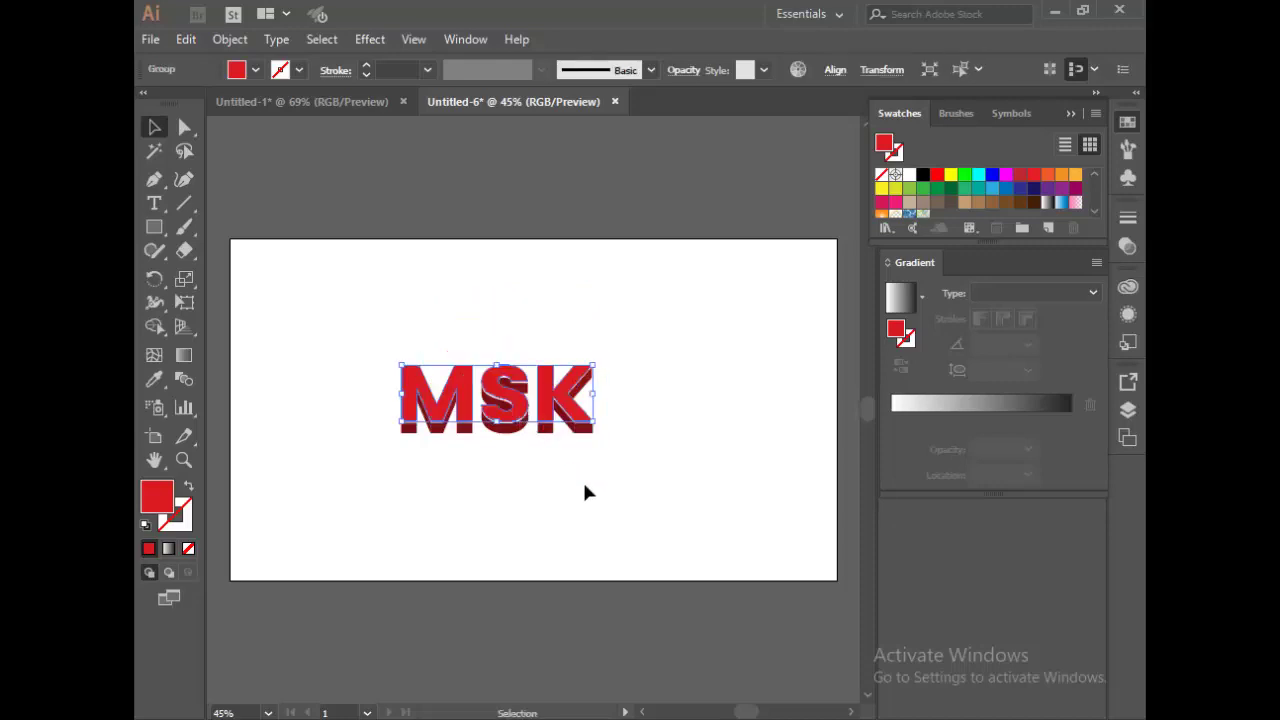
click(644, 518)
click(571, 400)
click(739, 488)
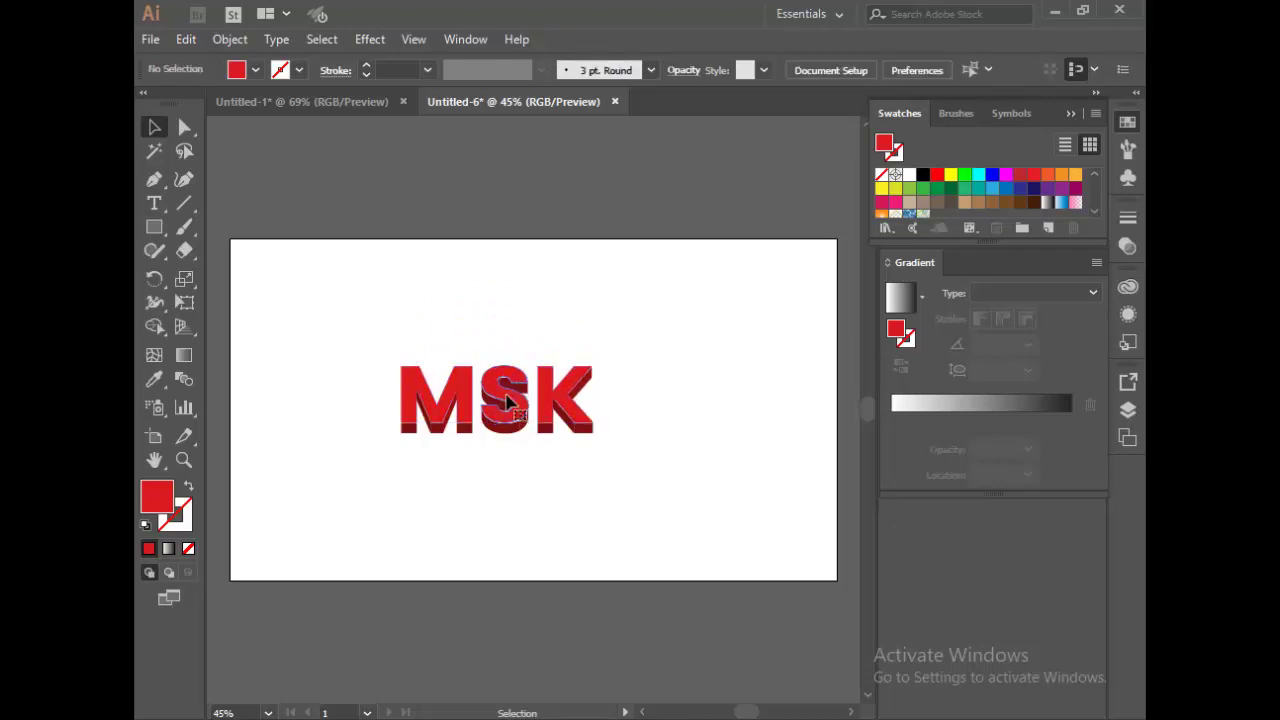
Step: Fill the front MSK letters with a red-to-orange linear gradient
click(510, 415)
click(680, 410)
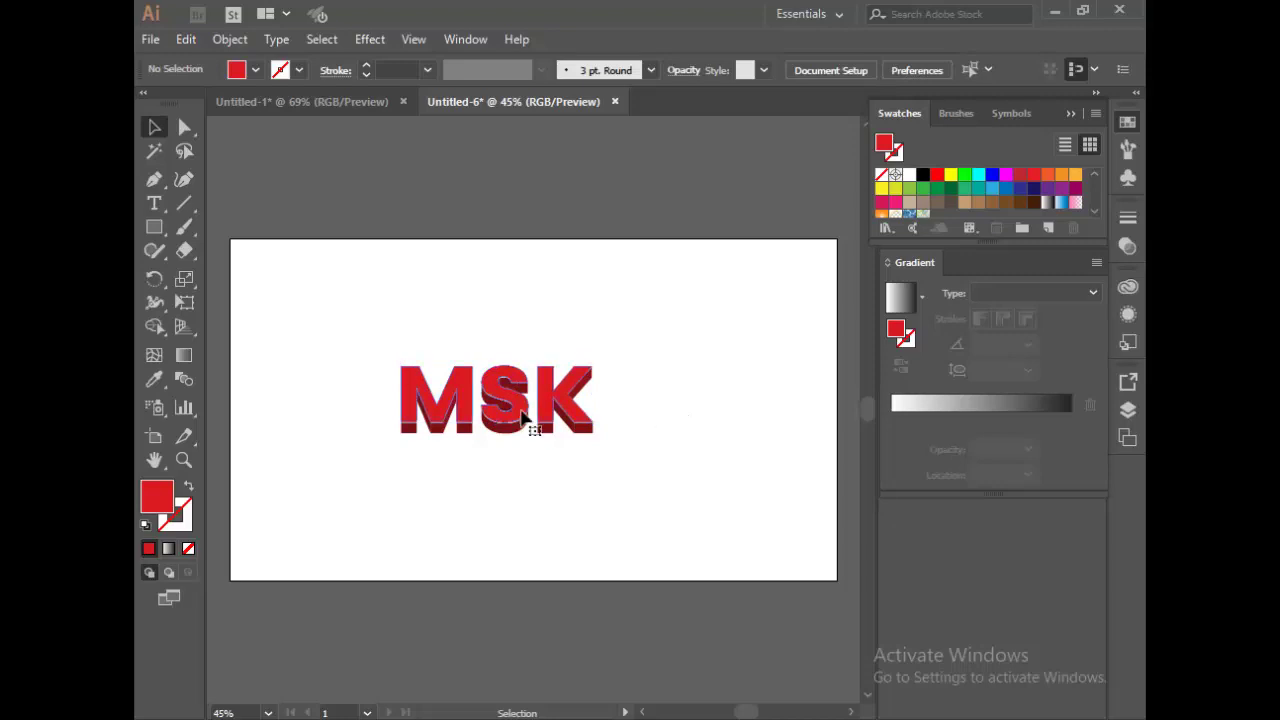
click(529, 424)
click(610, 458)
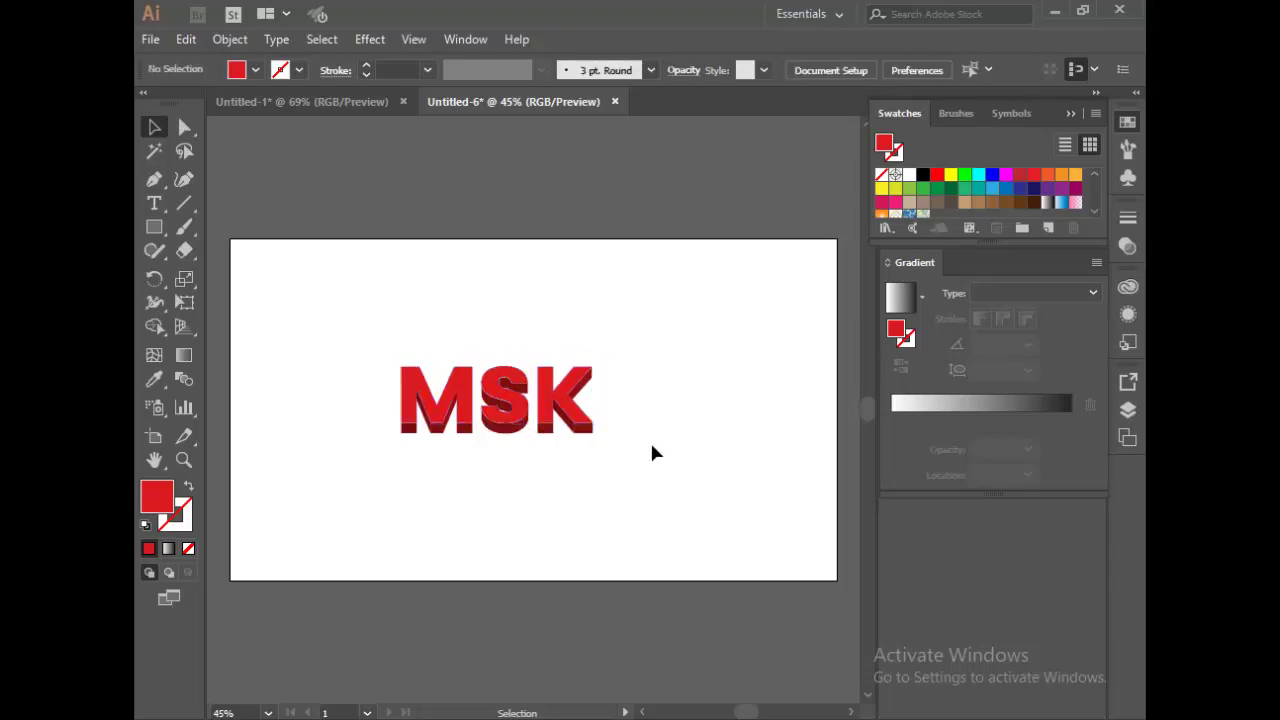
click(505, 405)
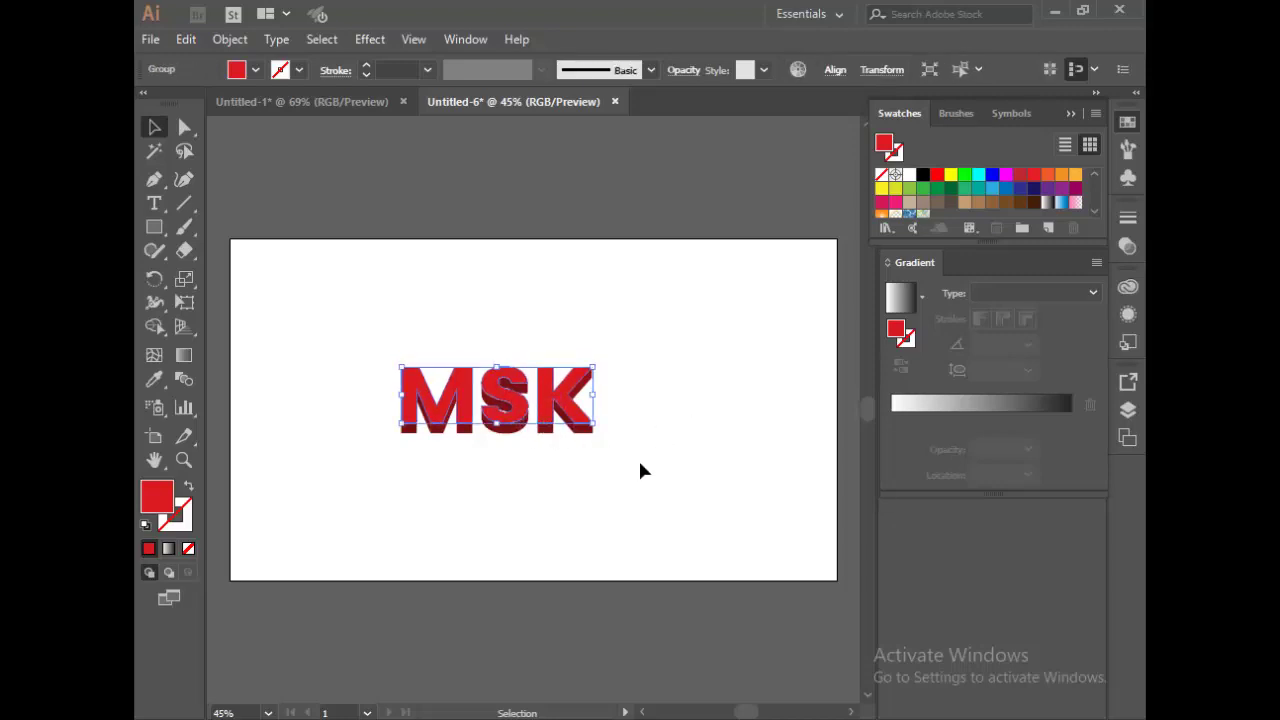
click(638, 458)
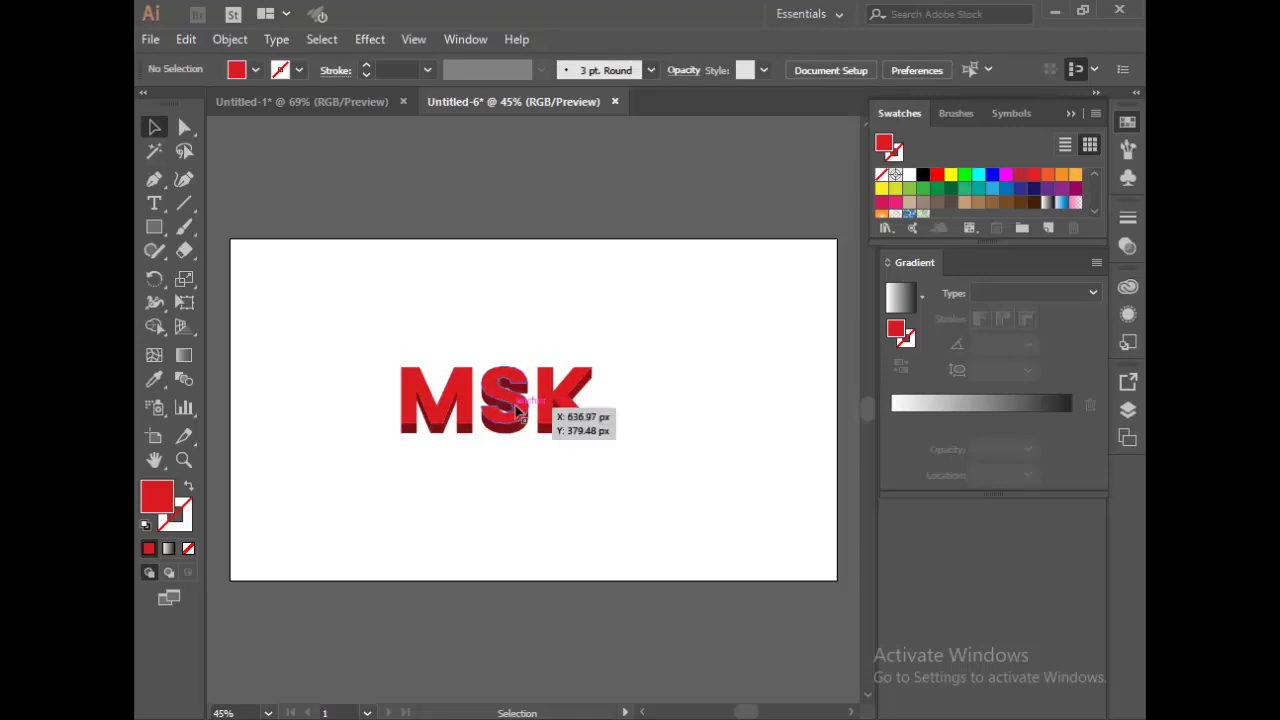
click(558, 410)
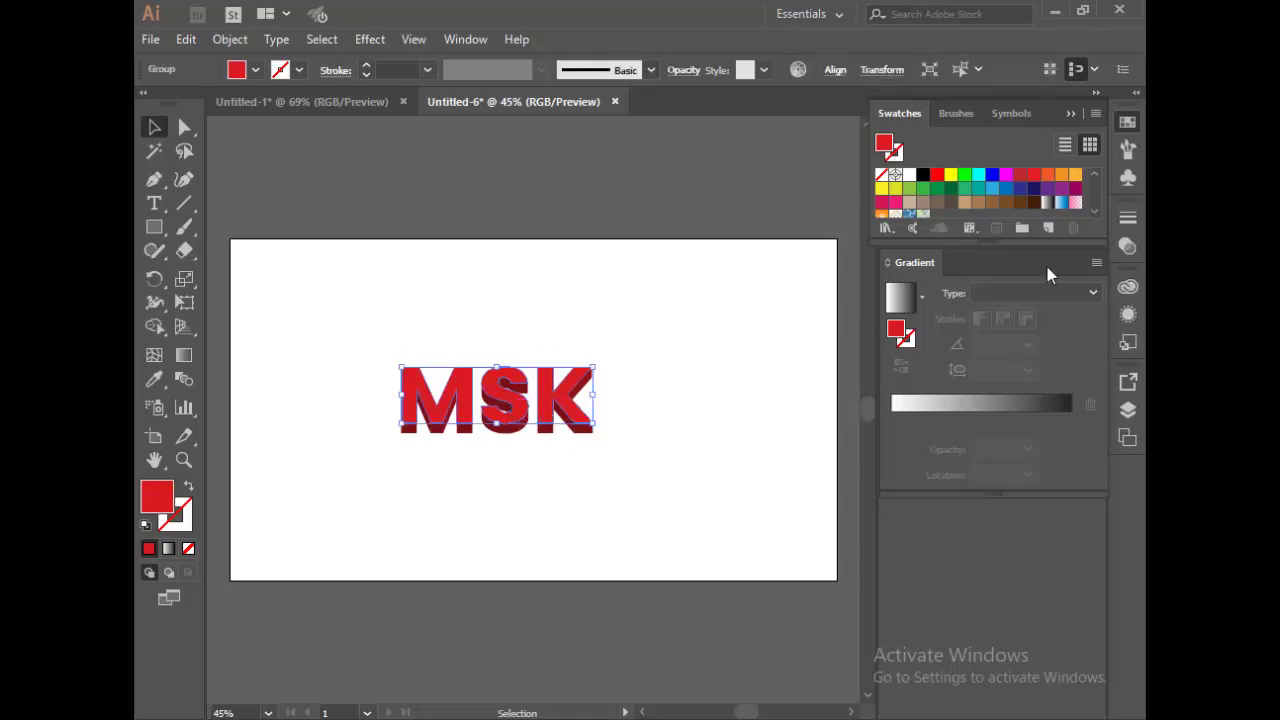
click(903, 298)
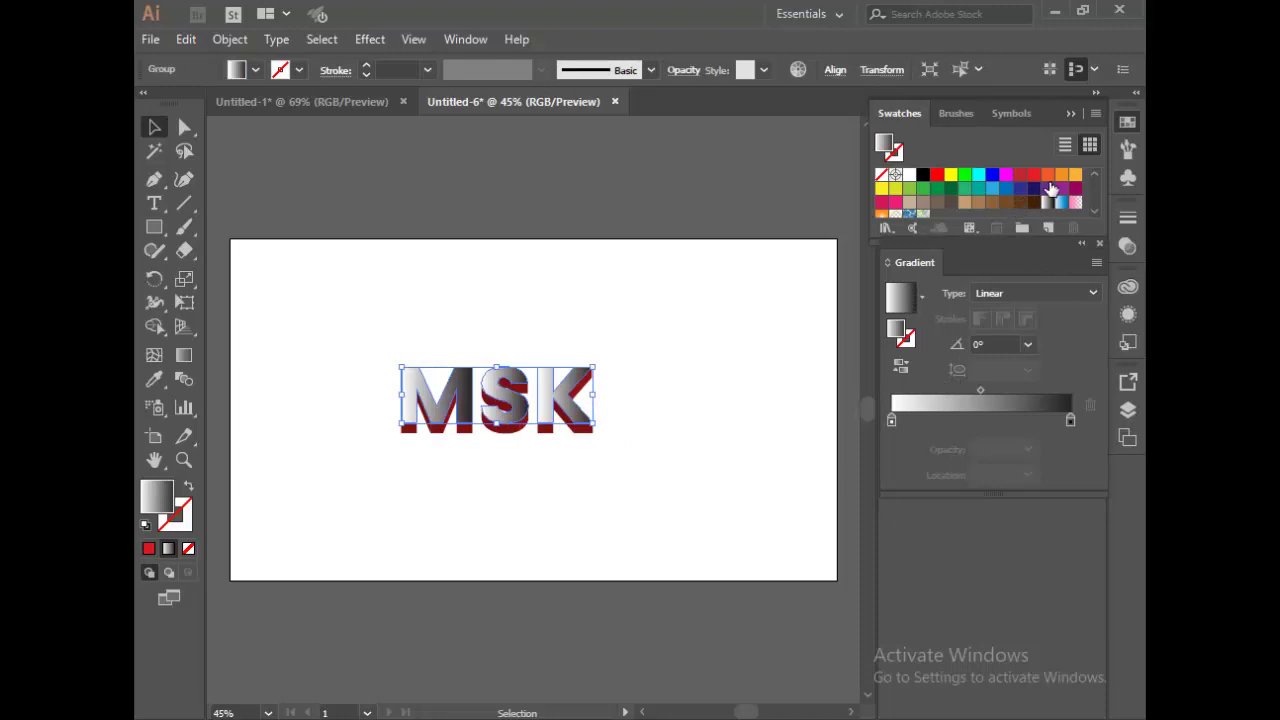
drag(1034, 175, 893, 423)
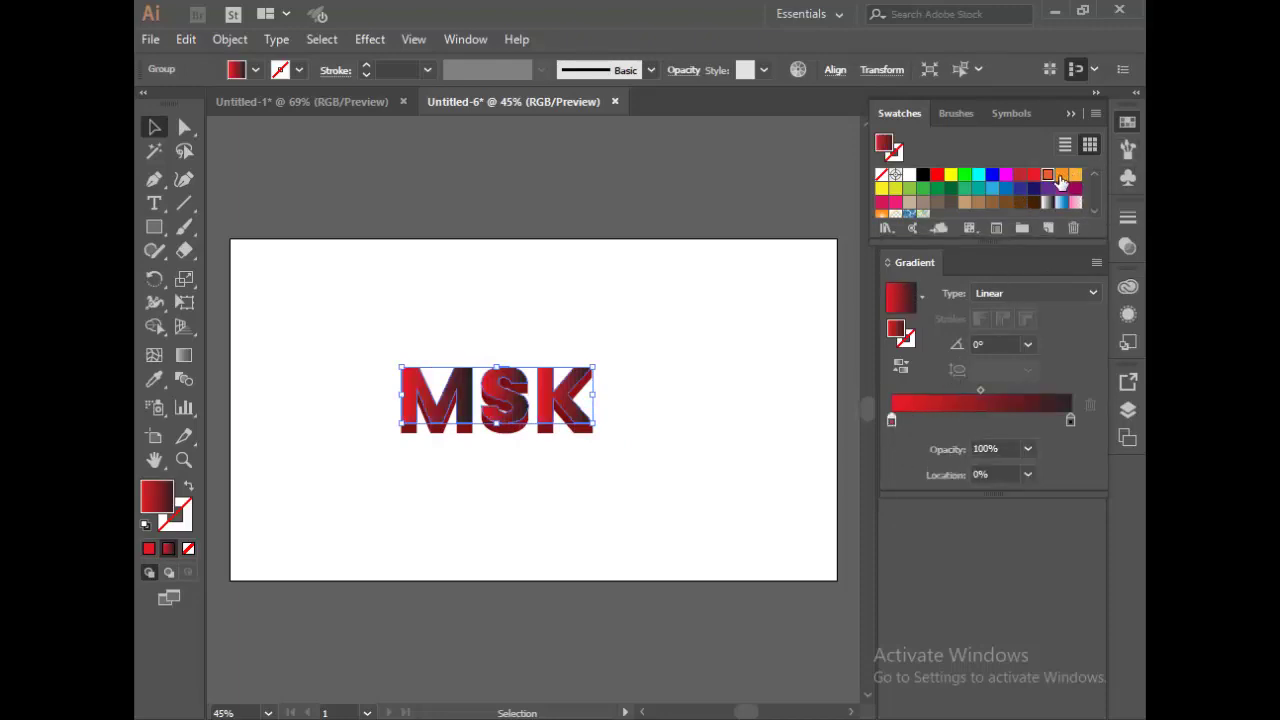
drag(1047, 175, 1067, 424)
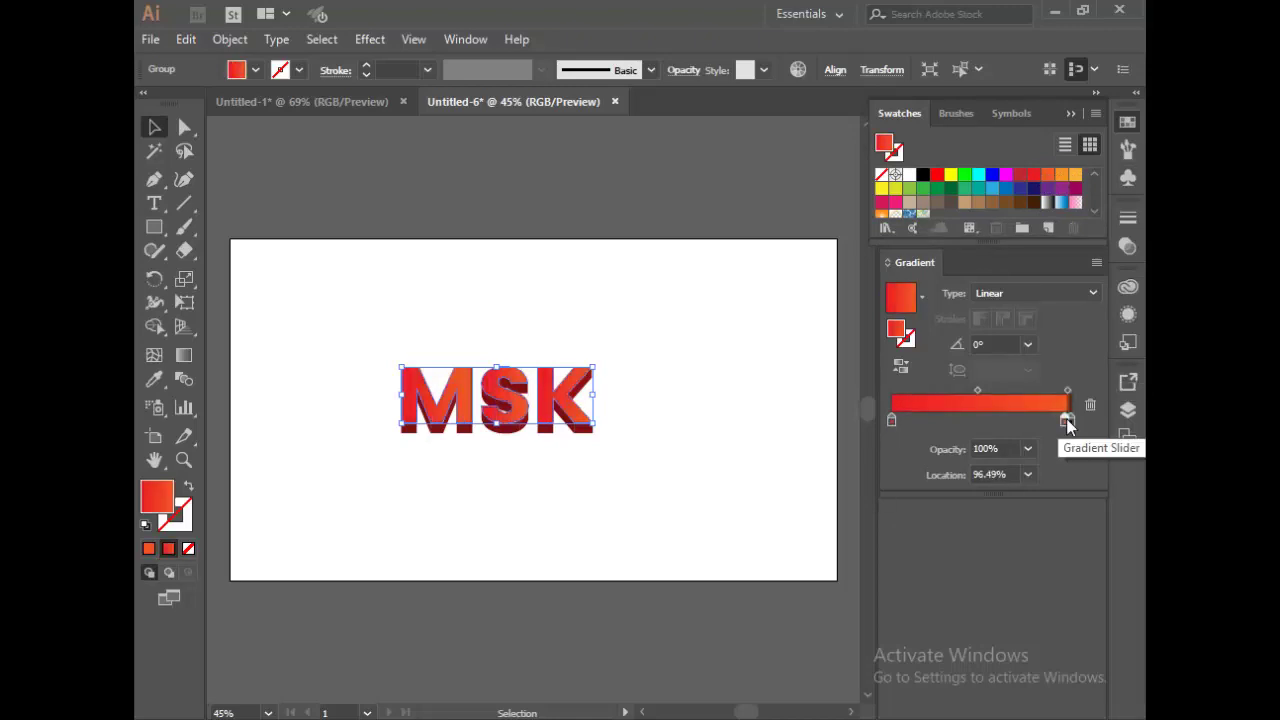
Step: Apply a linear gradient fill to the extrusion behind the letters
click(631, 420)
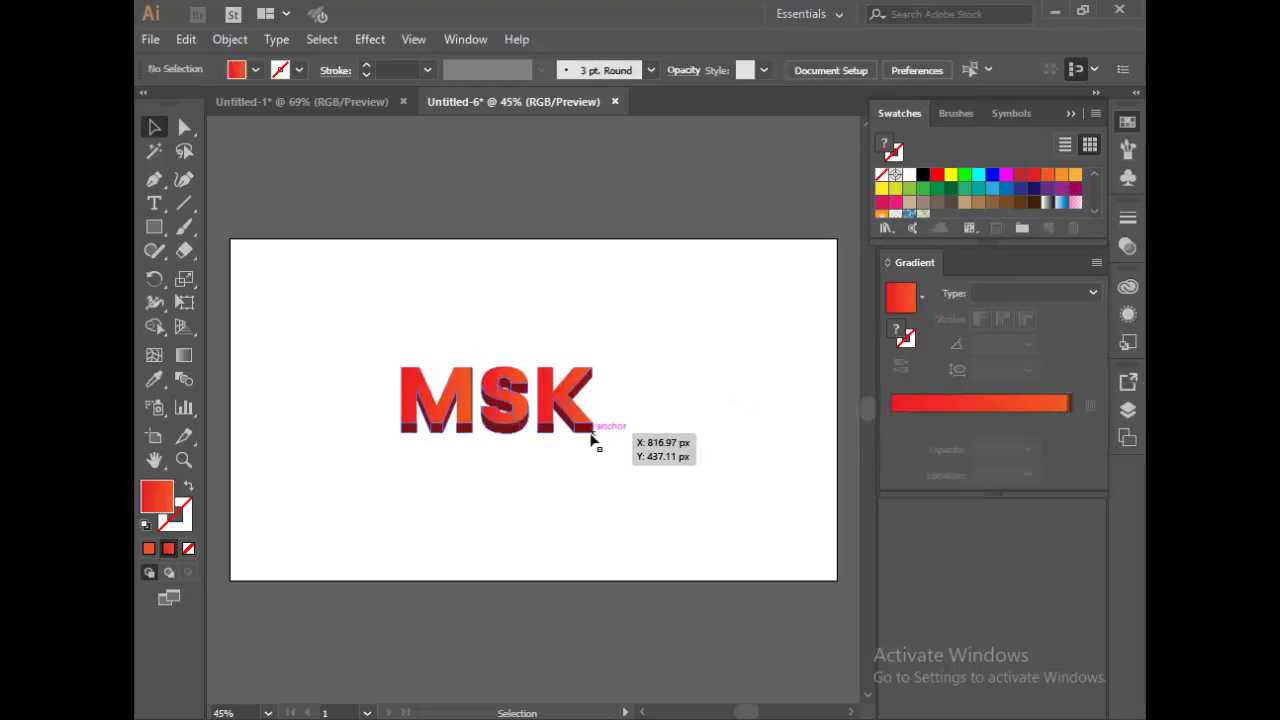
click(591, 436)
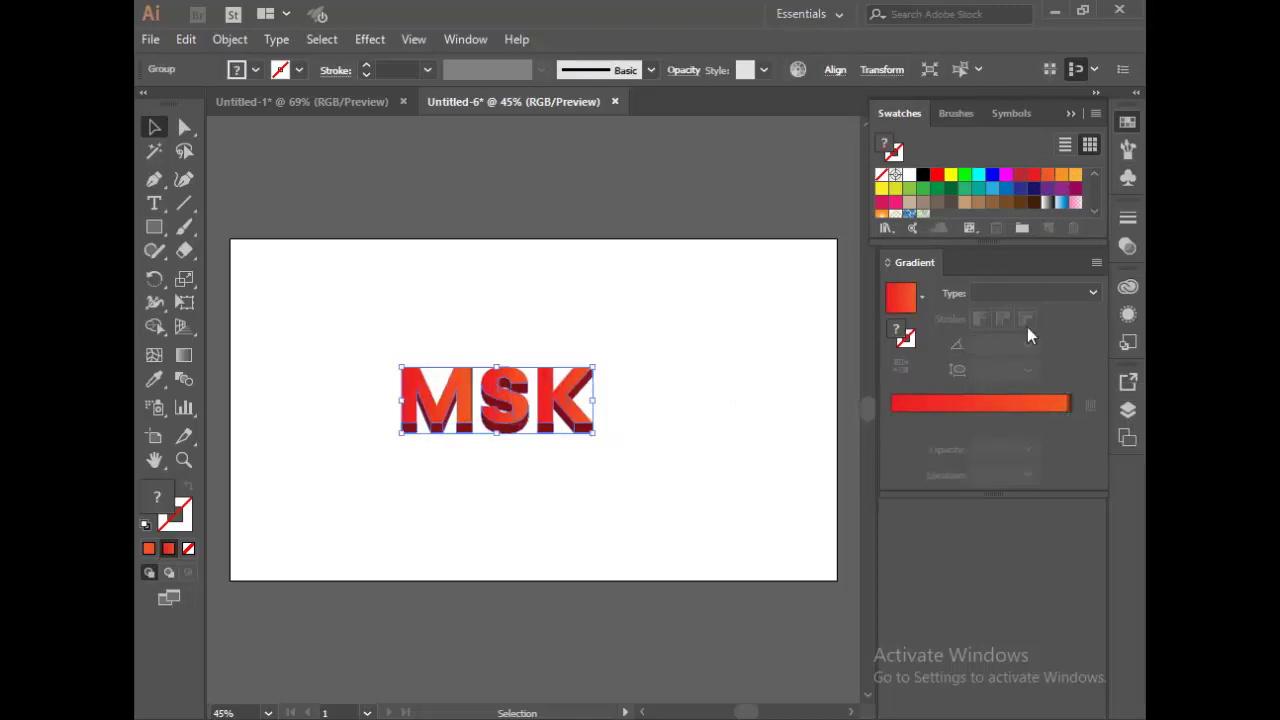
click(908, 300)
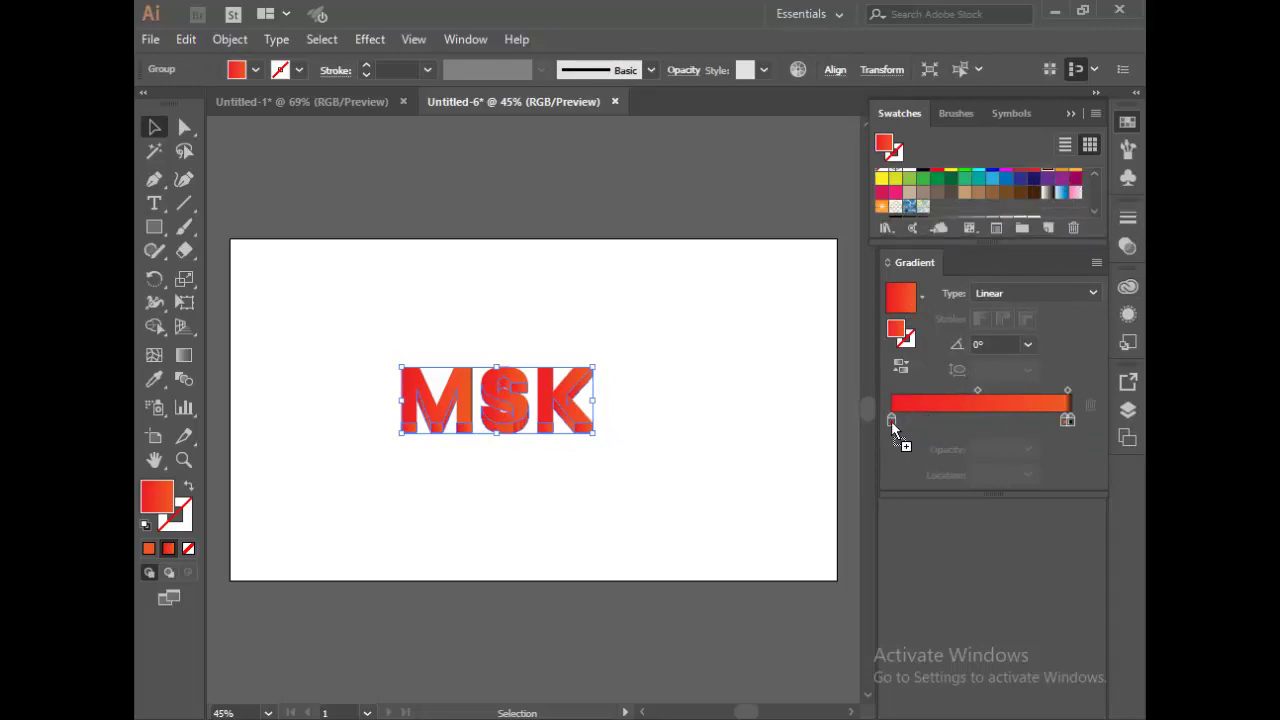
Step: Set the extrusion gradient to run from orange-red to orange
drag(1066, 188, 891, 421)
scroll(1060, 198, up, 1)
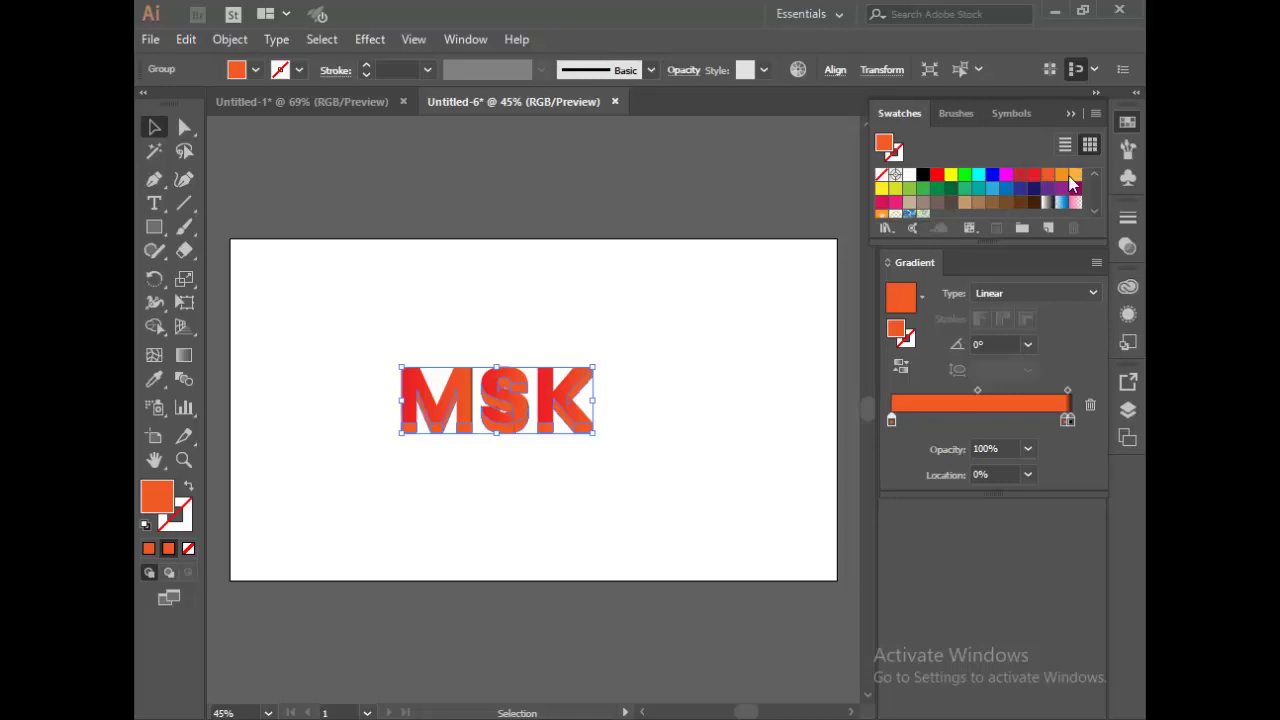
drag(1072, 185, 1066, 421)
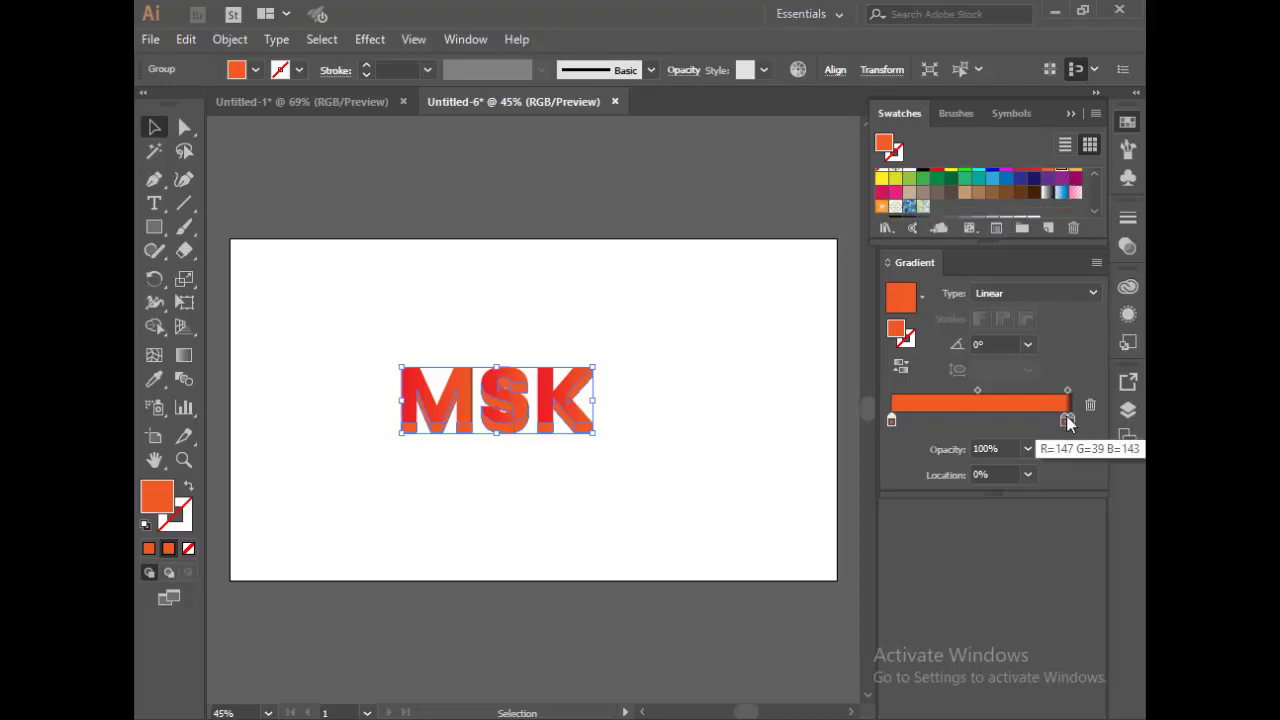
click(619, 504)
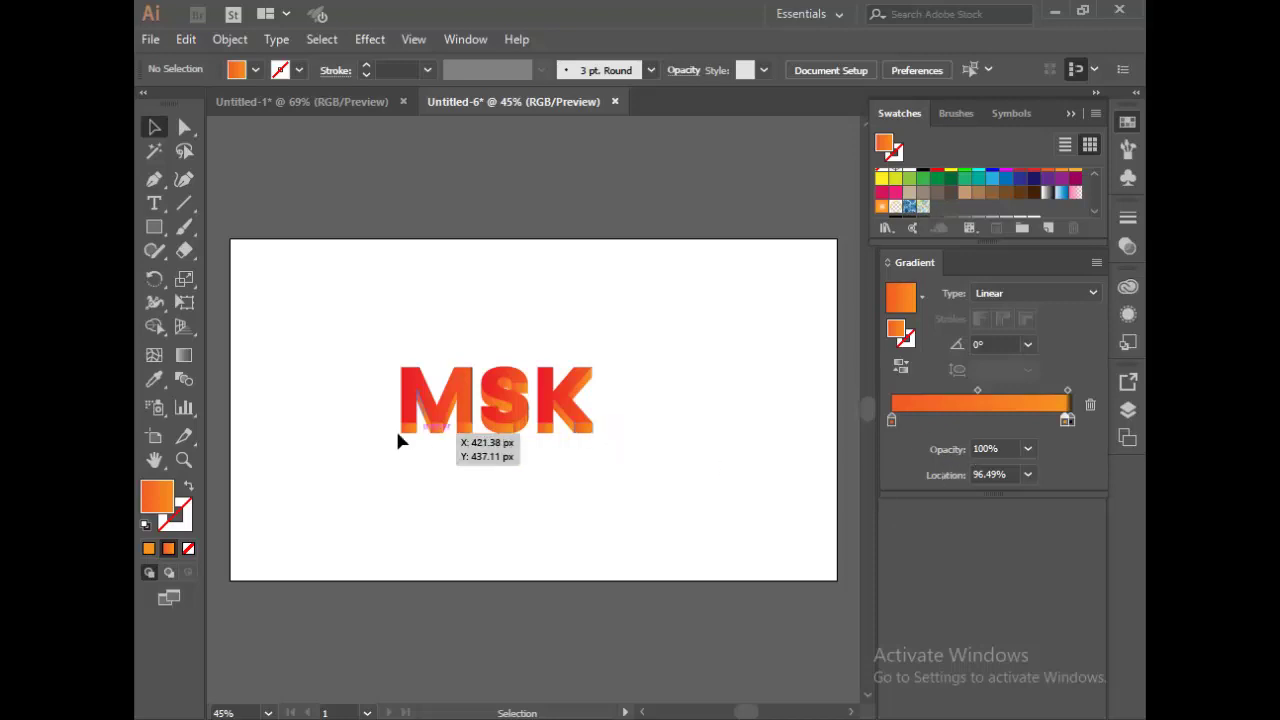
Step: Rotate the front letters' gradient to run vertically at 90° with the Gradient tool
drag(415, 422, 438, 410)
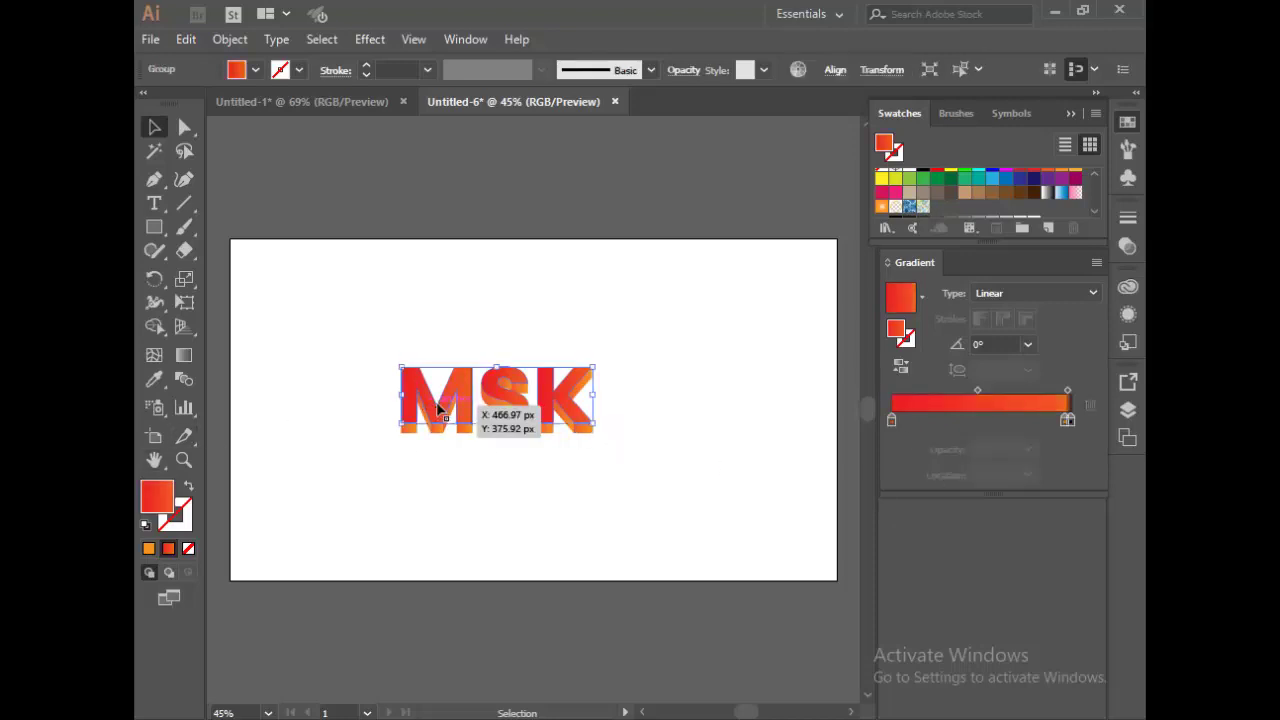
click(183, 355)
drag(347, 408, 734, 437)
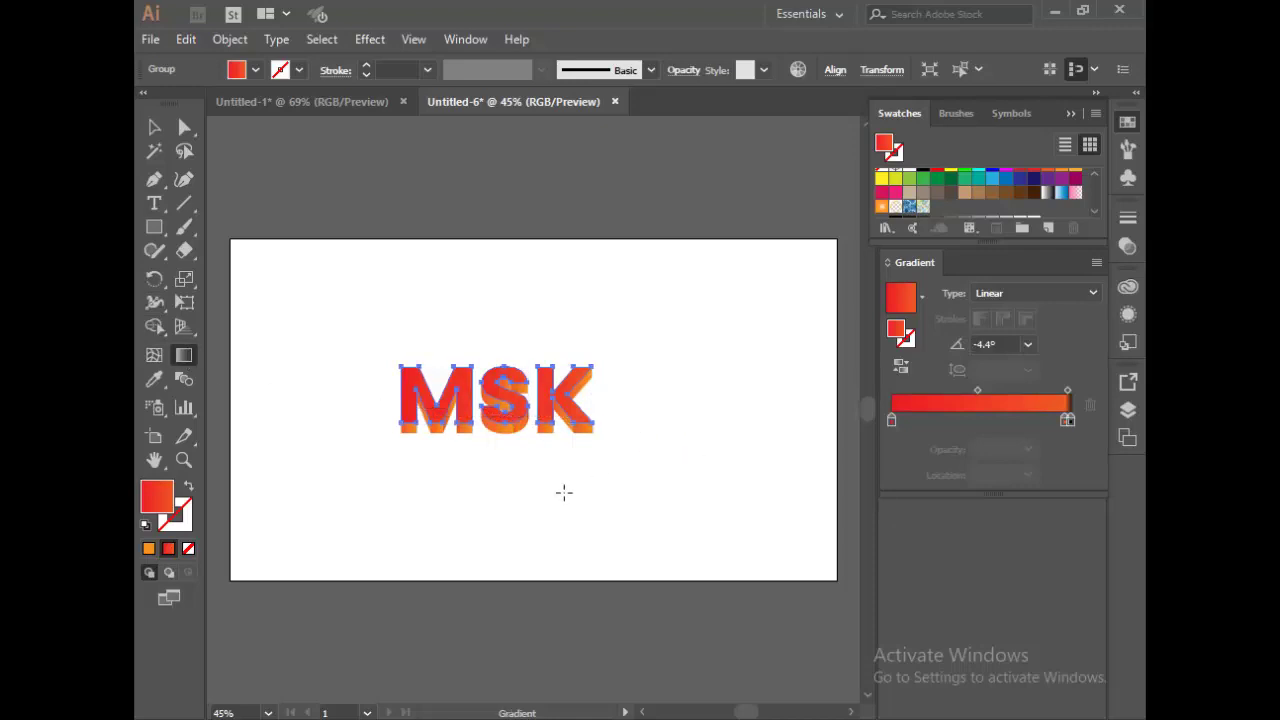
drag(549, 480, 549, 291)
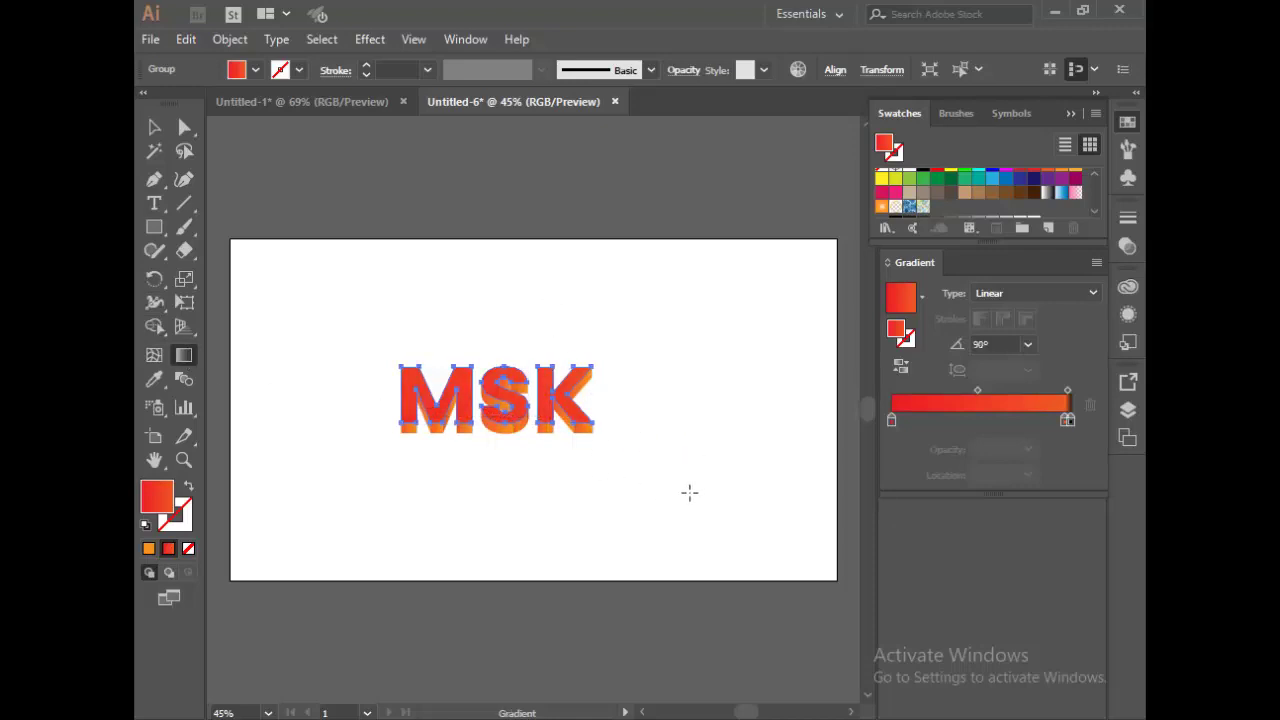
click(154, 127)
click(340, 418)
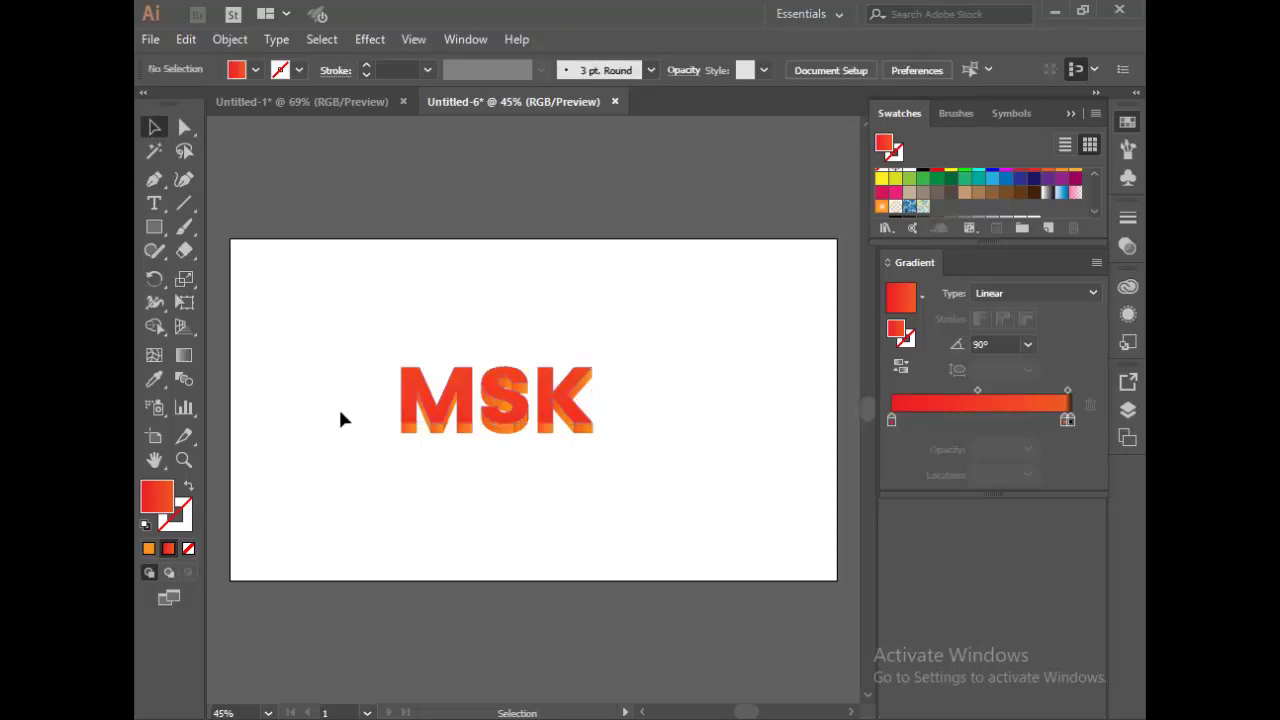